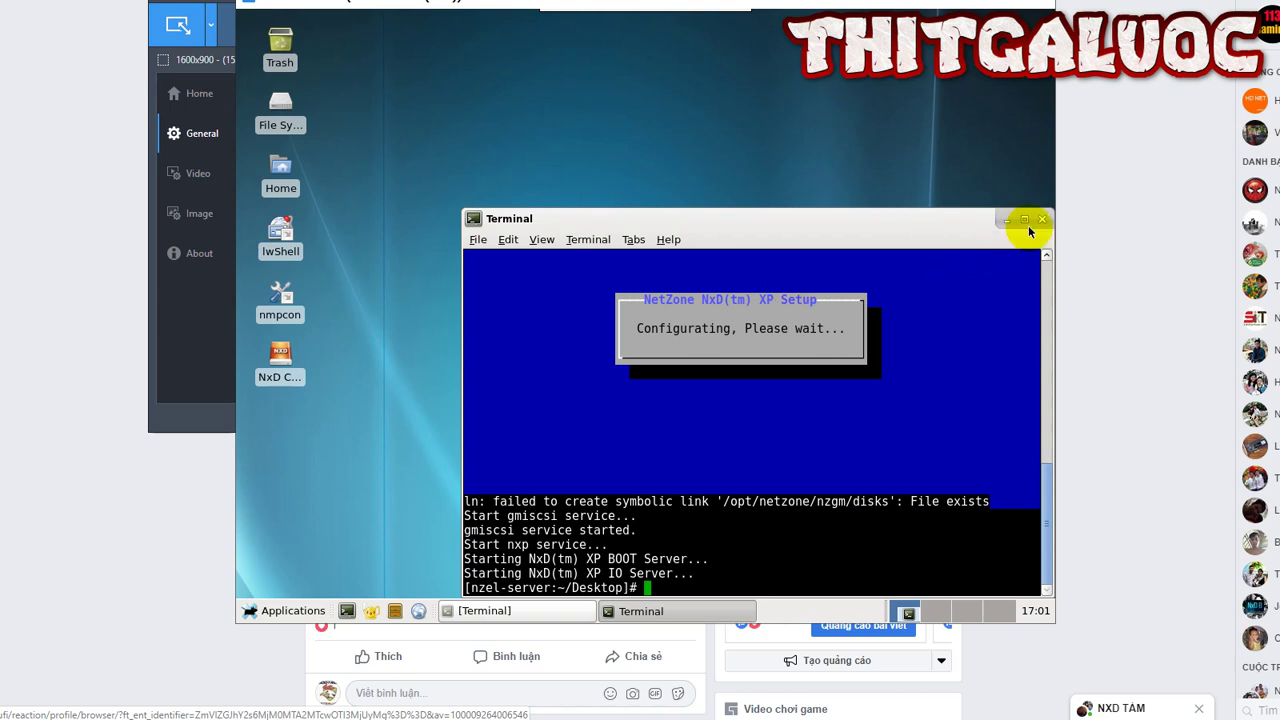
- Close the Terminal window, launch the NxD console and log in as a local administrator
{"action": "left_click", "coordinate": [1041, 219]}
{"action": "double_click", "coordinate": [281, 349]}
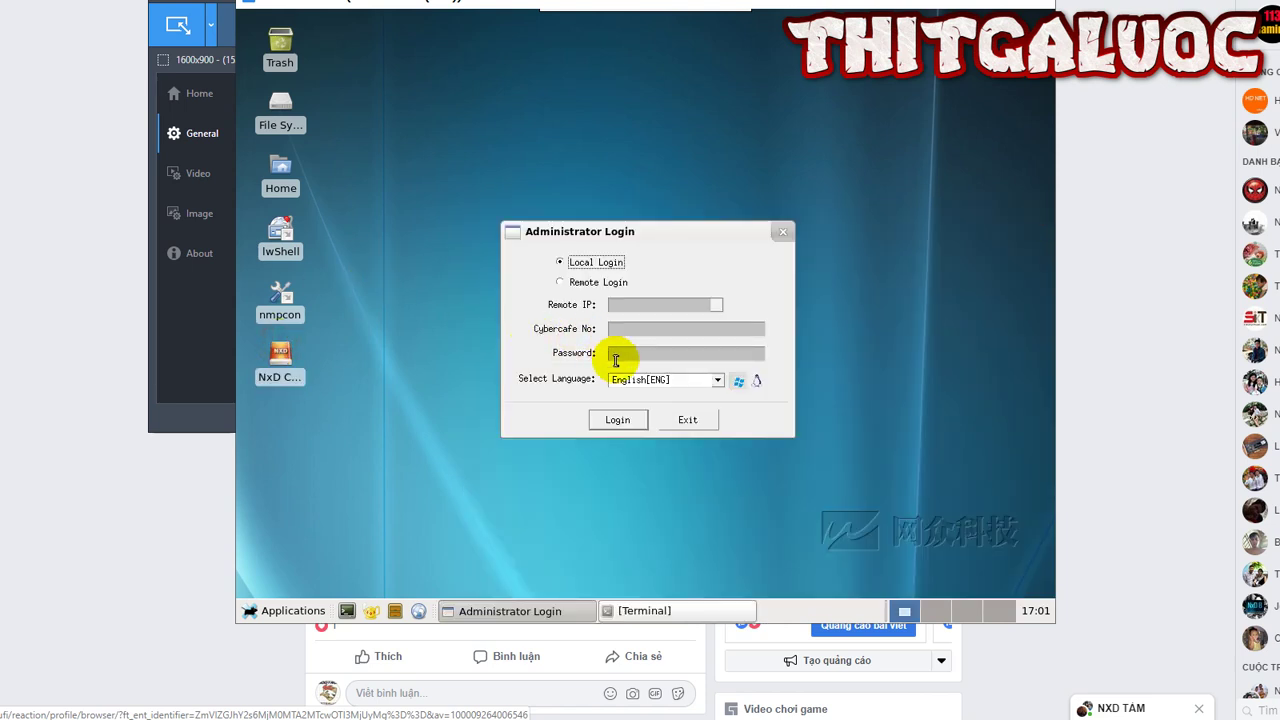
{"action": "left_click", "coordinate": [614, 414]}
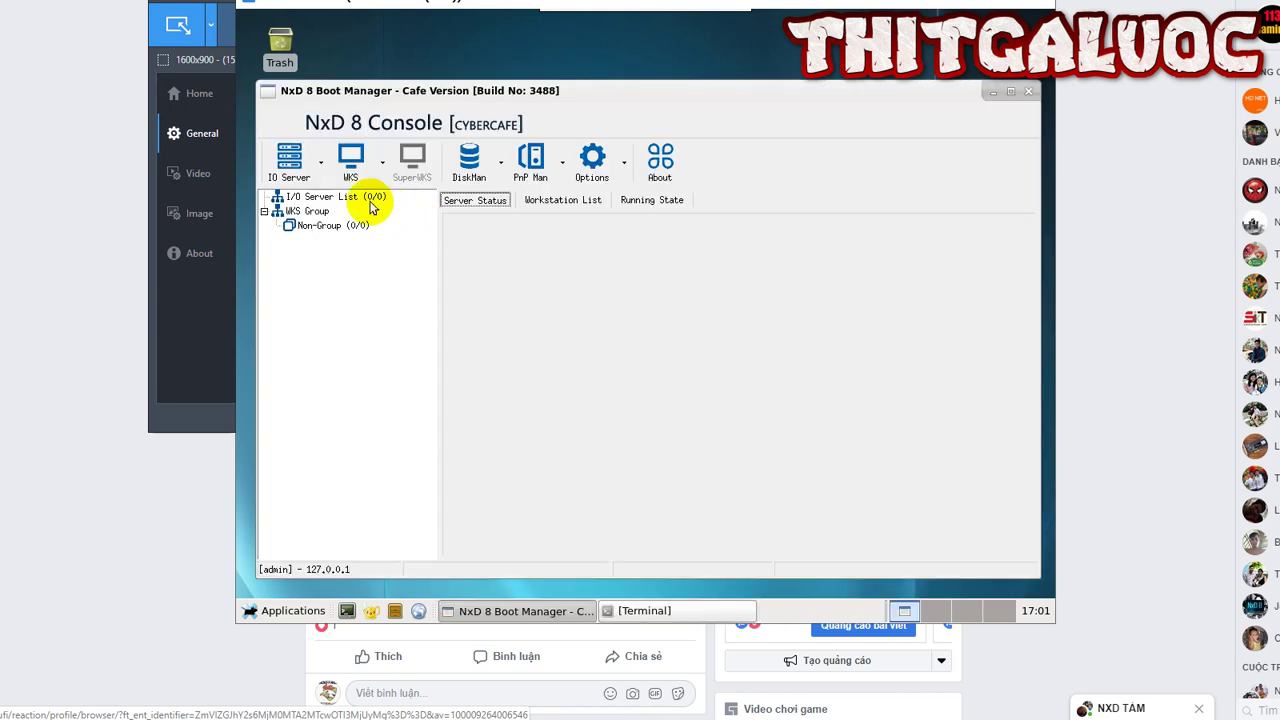
- Add an I/O server with the IP address 192.168.1.126
{"action": "right_click", "coordinate": [380, 199]}
{"action": "left_click", "coordinate": [395, 210]}
{"action": "left_click", "coordinate": [654, 340]}
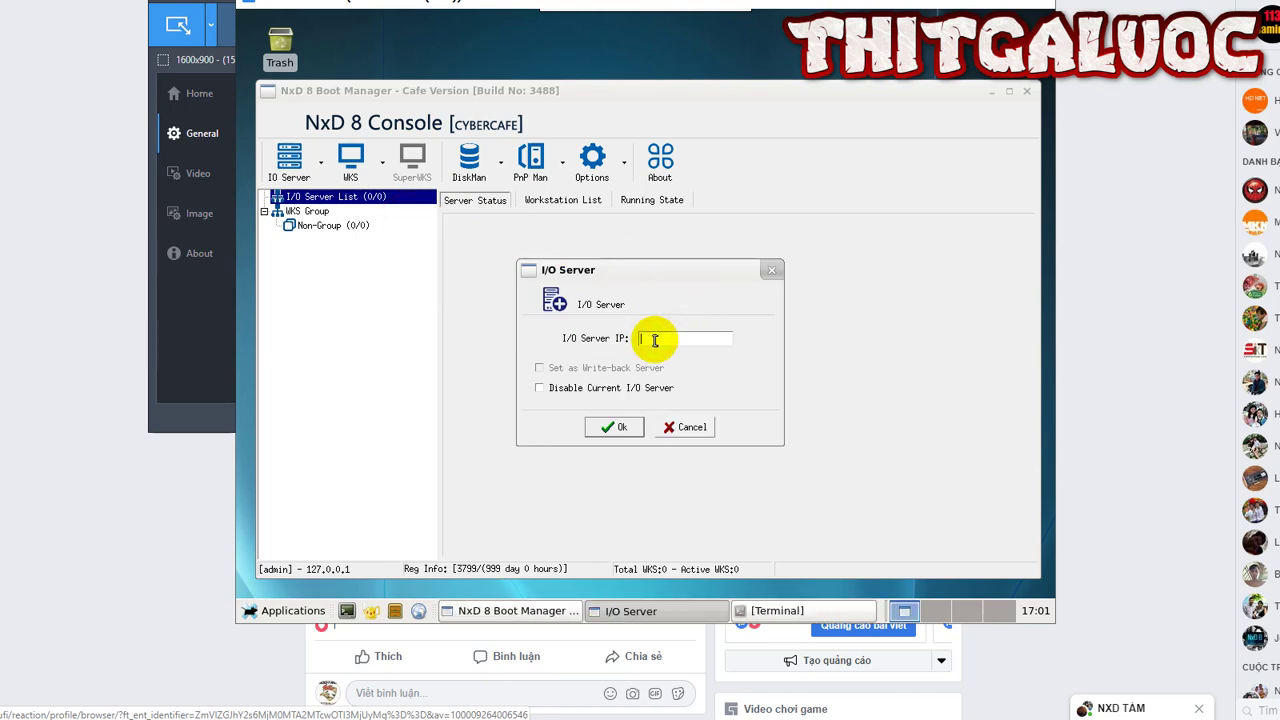
{"action": "type", "text": "192.168."}
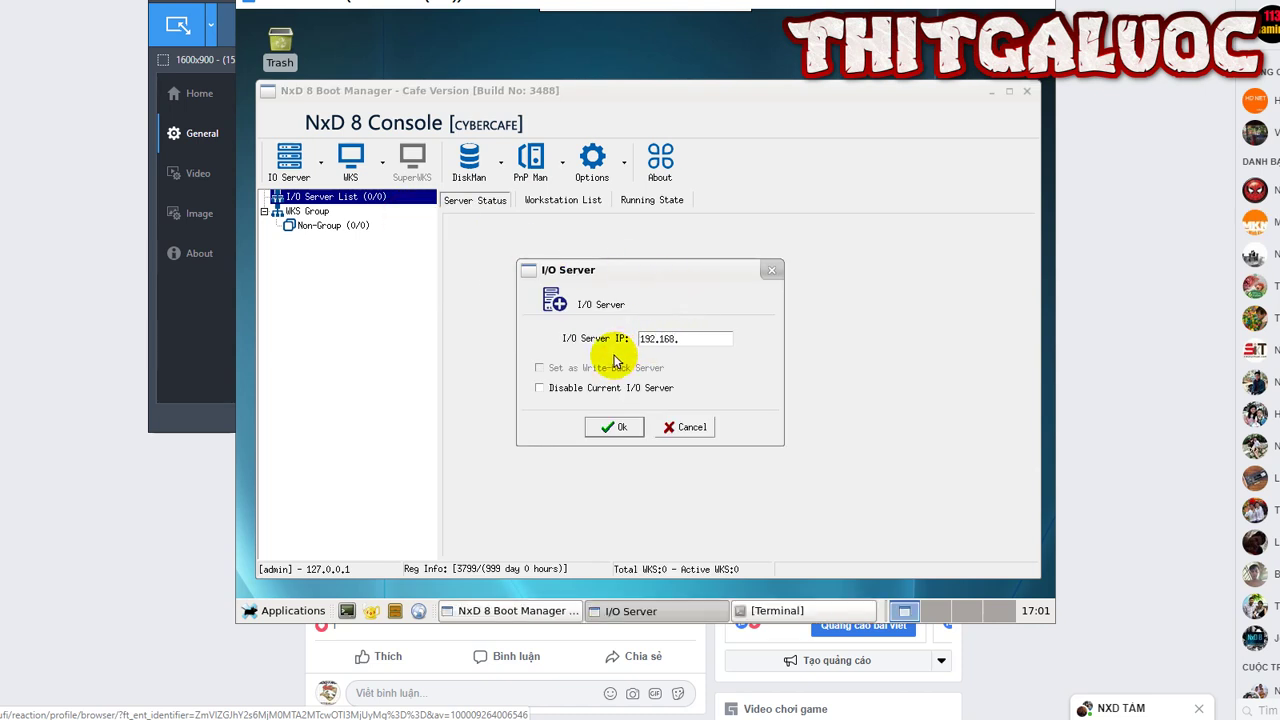
{"action": "type", "text": "1.126"}
{"action": "key", "text": "Return"}
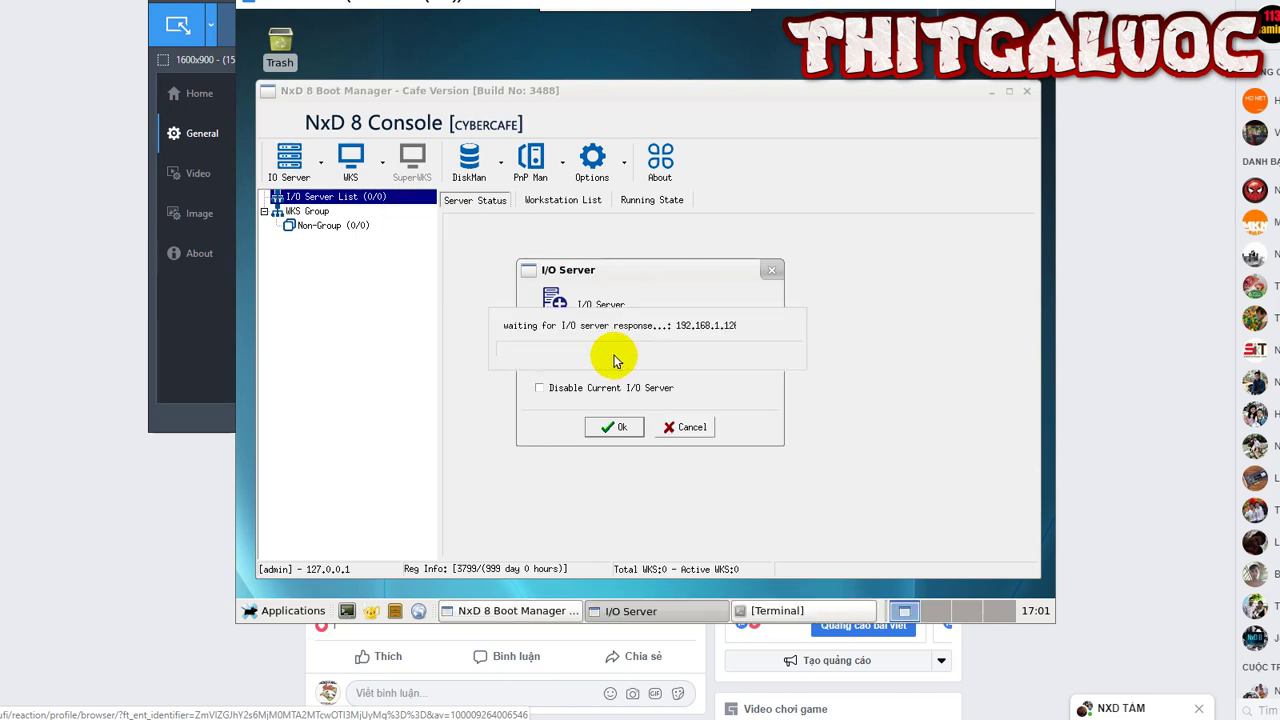
- Open the Disk Manager for the 192.168.1.126 server and begin creating a new basic disk
{"action": "left_click", "coordinate": [360, 225]}
{"action": "left_click", "coordinate": [497, 185]}
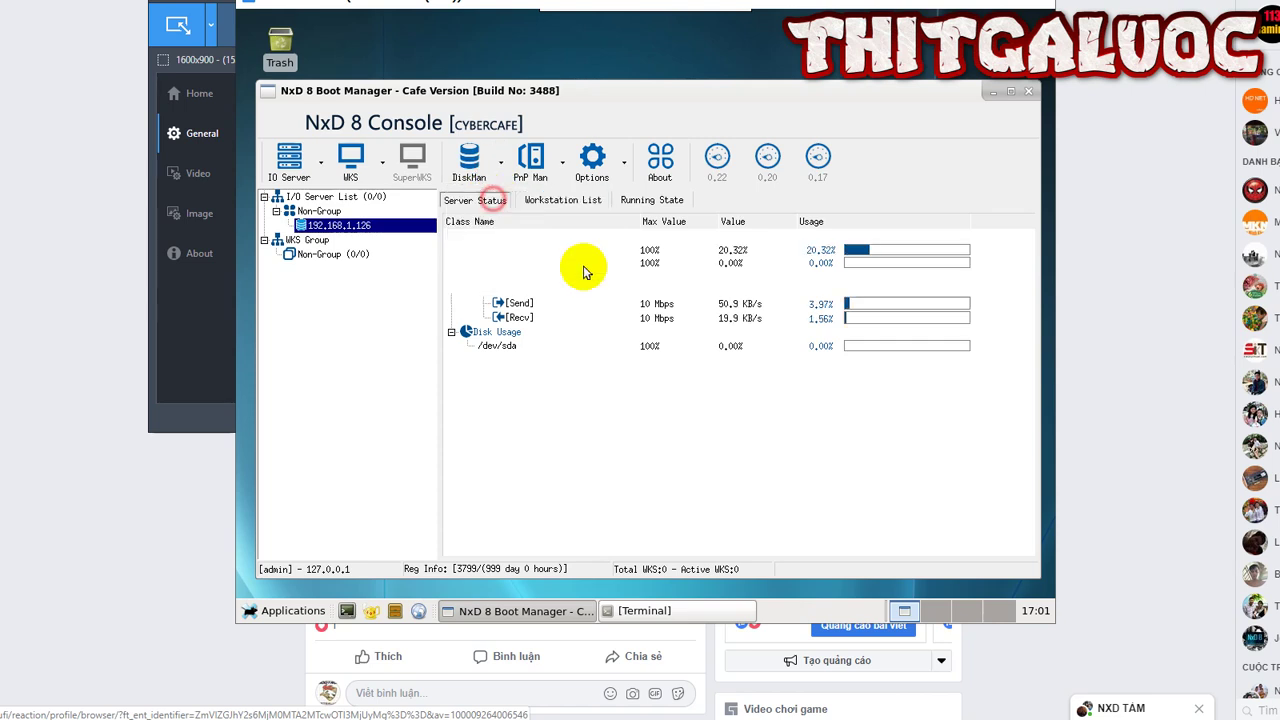
{"action": "left_click", "coordinate": [542, 530]}
{"action": "left_click", "coordinate": [676, 512]}
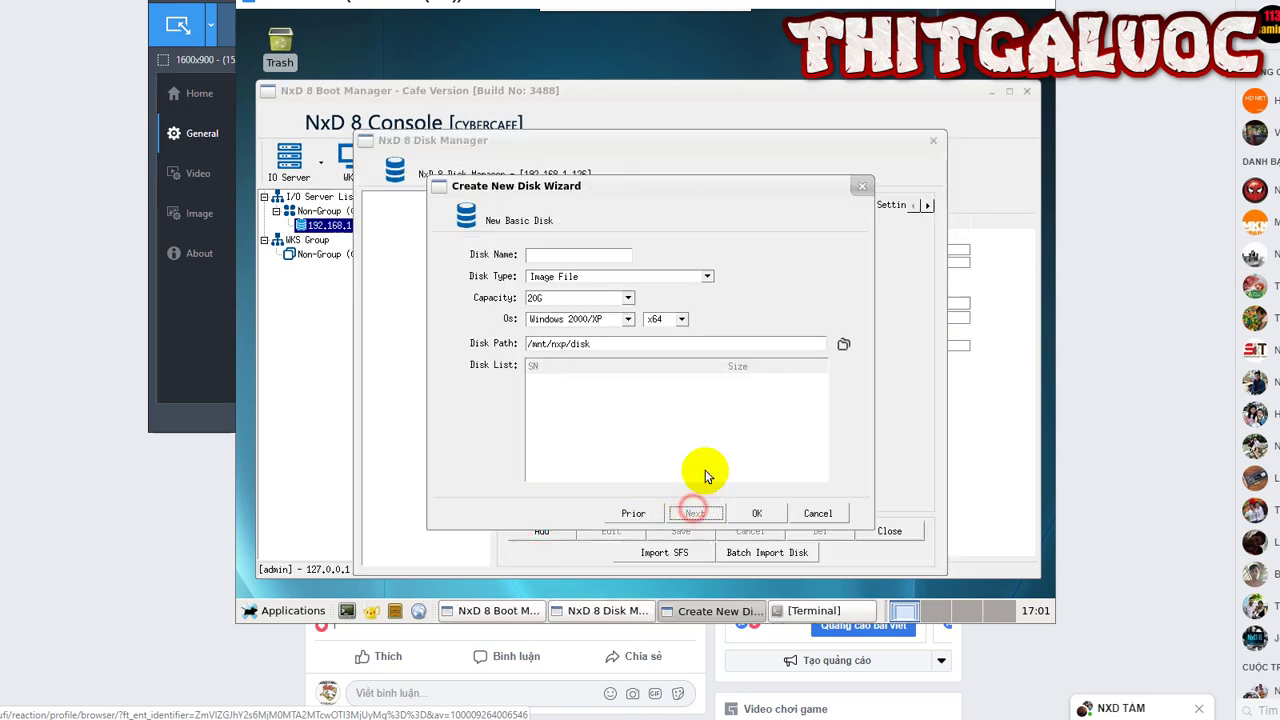
- Name the disk IMA, set its capacity to 30G and OS to Windows 10, and try to create it
{"action": "type", "text": "IMA"}
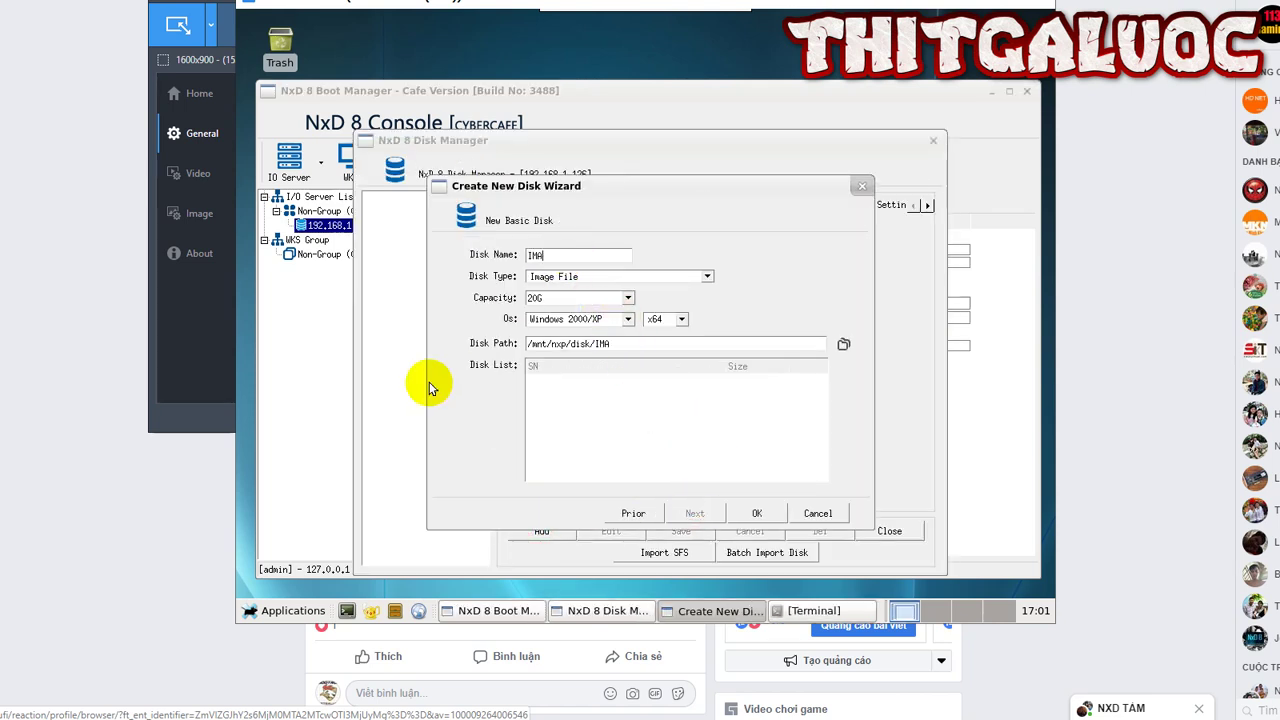
{"action": "left_click", "coordinate": [614, 297]}
{"action": "left_click", "coordinate": [624, 298]}
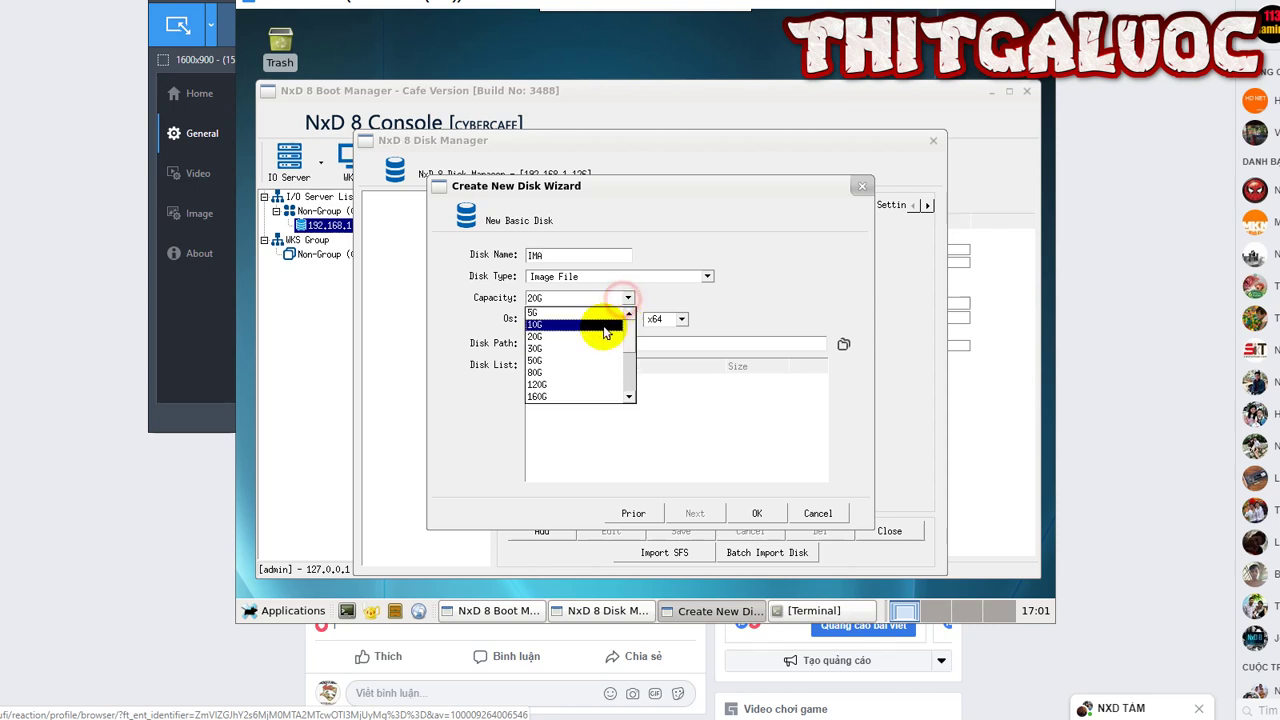
{"action": "left_click", "coordinate": [600, 337]}
{"action": "left_click", "coordinate": [610, 322]}
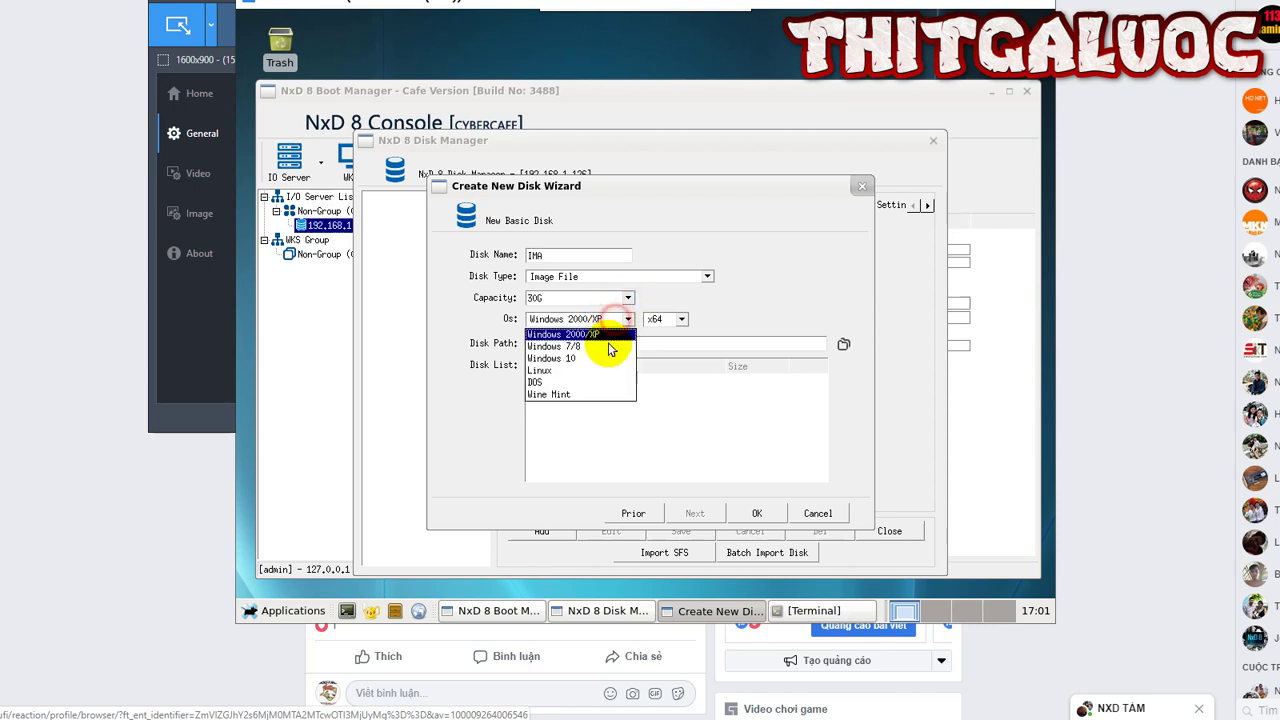
{"action": "left_click", "coordinate": [757, 513]}
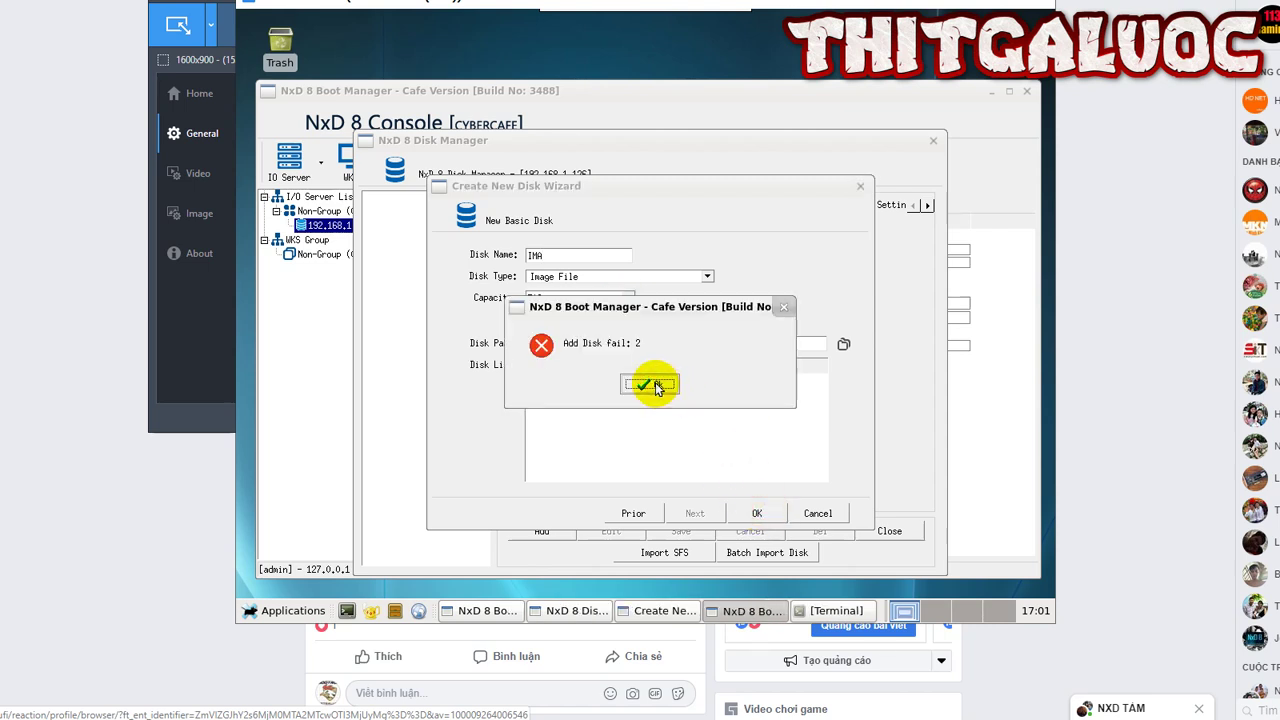
{"action": "left_click", "coordinate": [652, 385]}
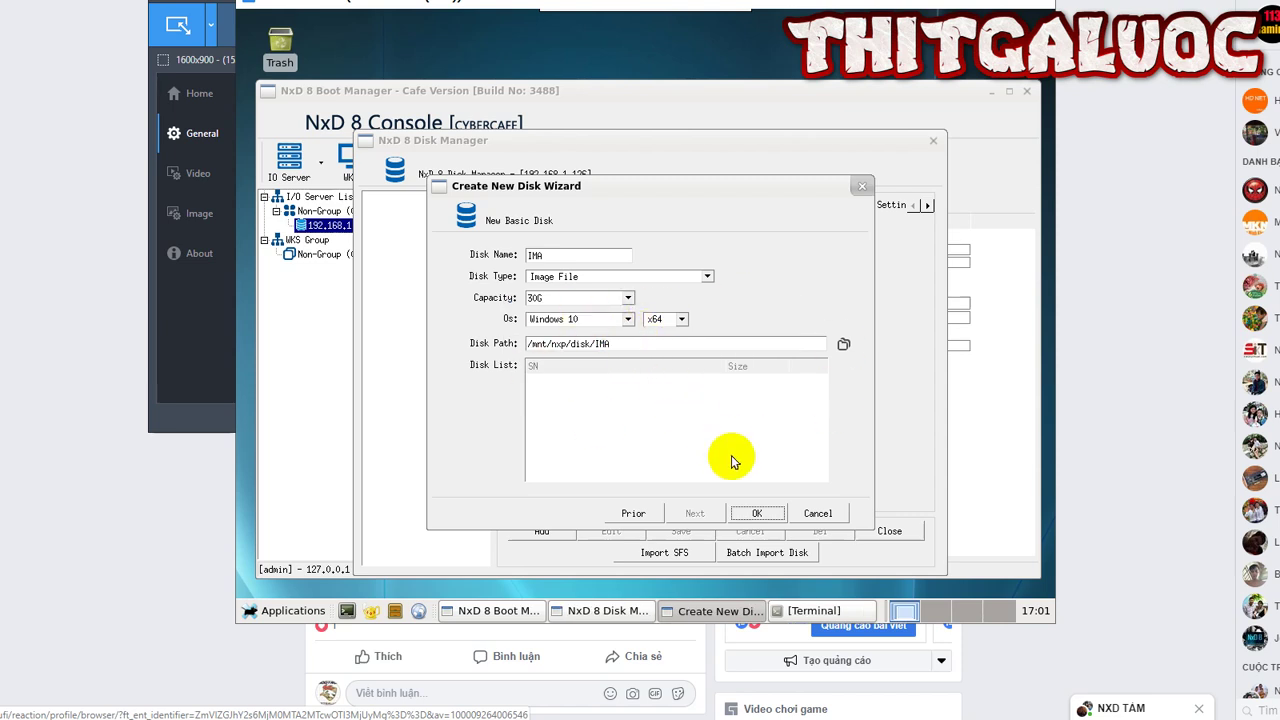
{"action": "left_click", "coordinate": [757, 513]}
{"action": "left_click", "coordinate": [658, 384]}
- Rename the new disk IMAA and create it
{"action": "left_click", "coordinate": [571, 257]}
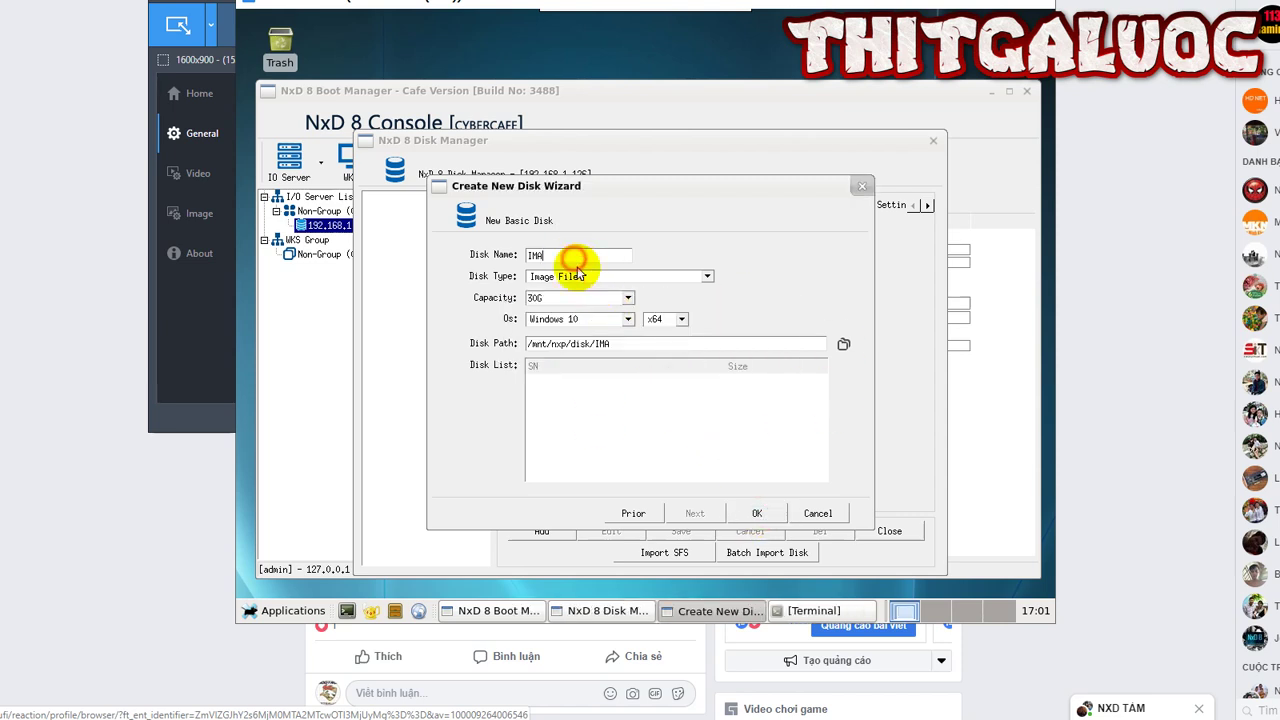
{"action": "type", "text": "A"}
{"action": "left_click", "coordinate": [757, 513]}
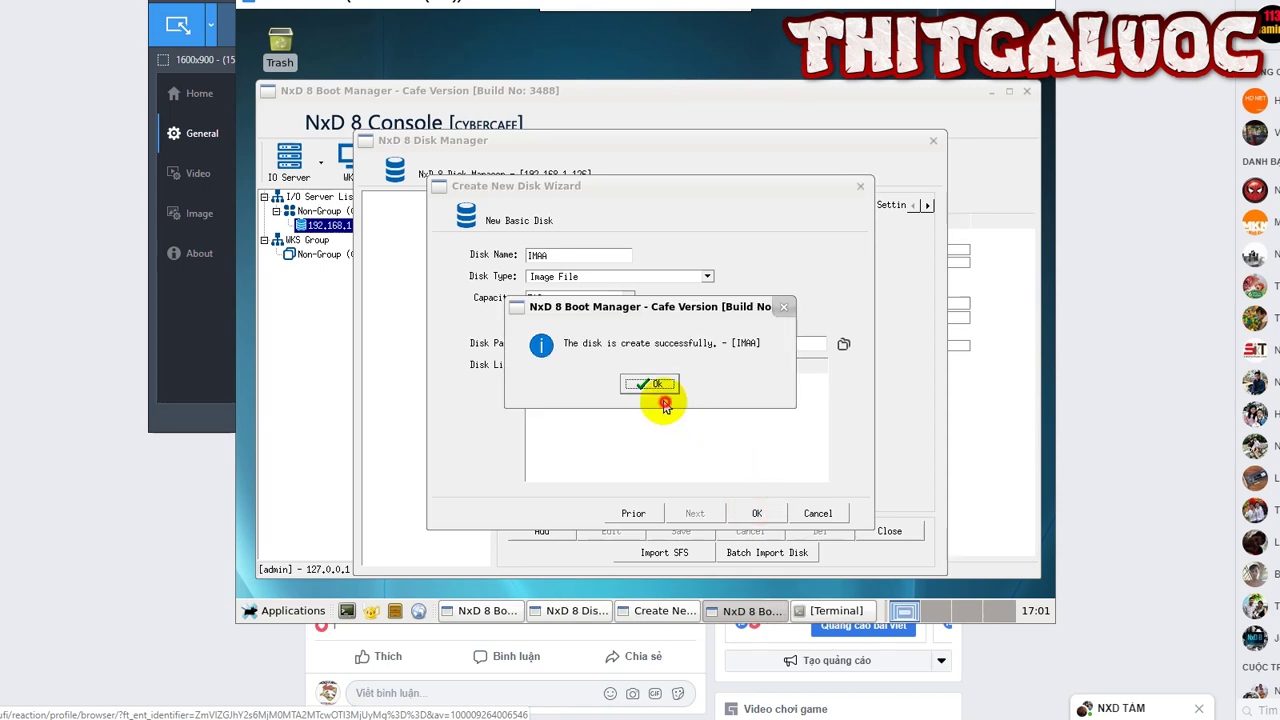
{"action": "left_click", "coordinate": [652, 385]}
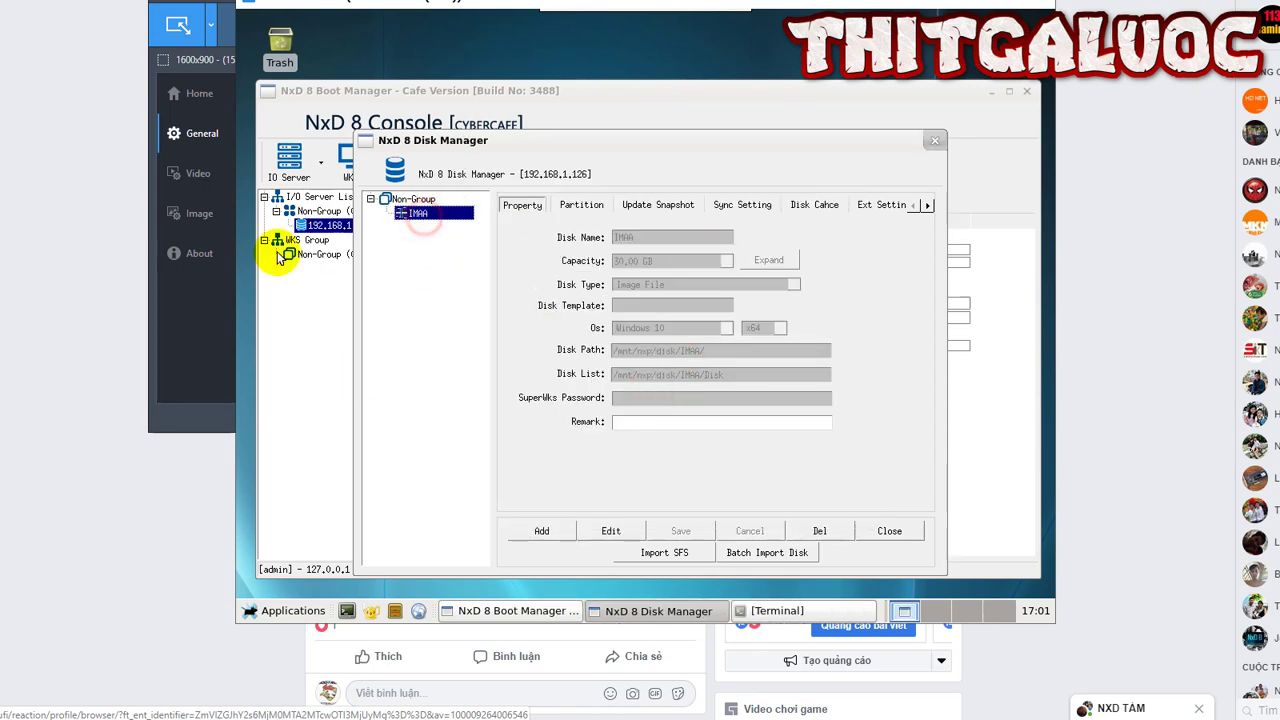
- Close the Disk Manager and minimize the NxD 8 Boot Manager window
{"action": "left_click", "coordinate": [935, 140]}
{"action": "left_click", "coordinate": [1033, 92]}
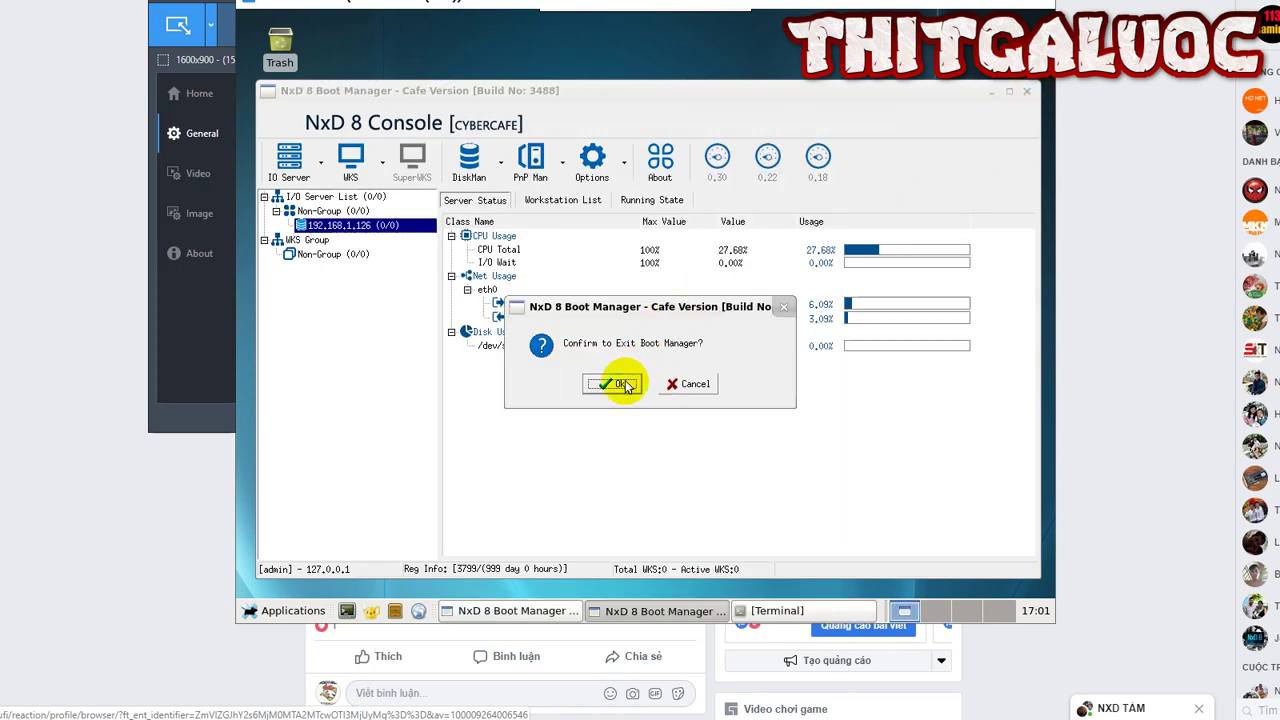
{"action": "left_click", "coordinate": [690, 382]}
{"action": "left_click", "coordinate": [990, 93]}
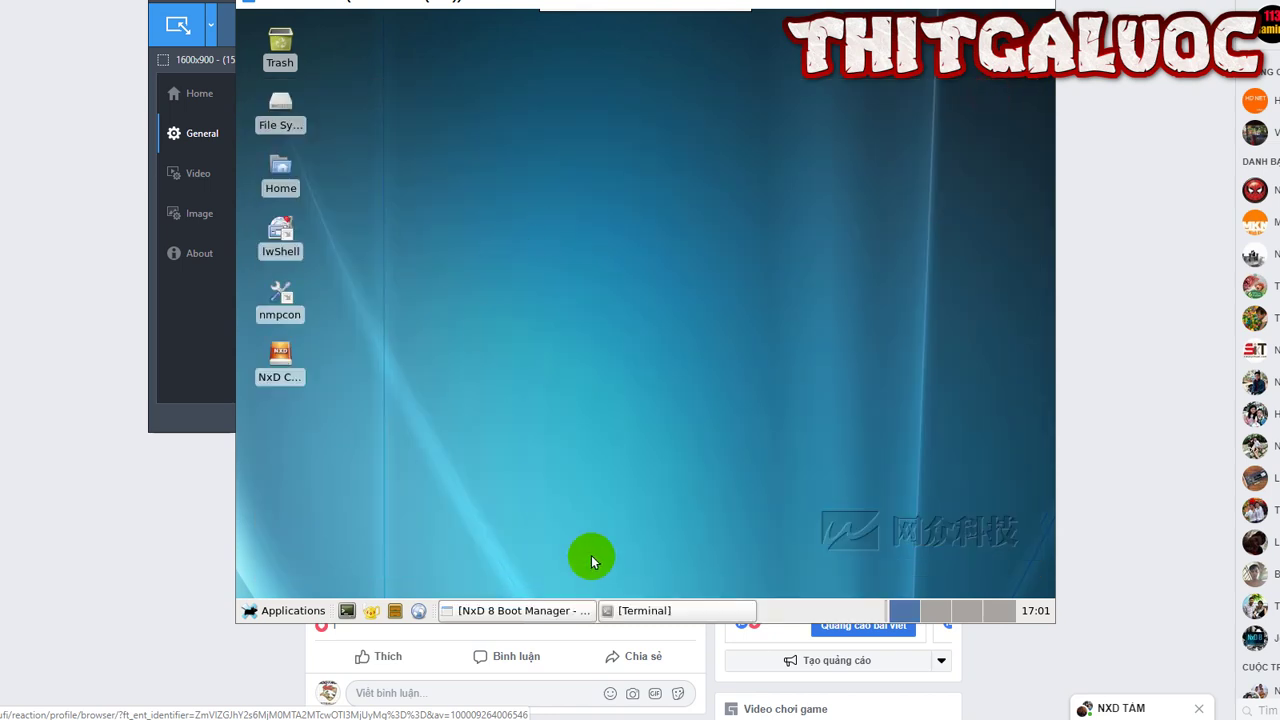
- Check the 1809_348.sfs package in the /mnt directory using NetZone Linux Manager's remote file manager
{"action": "left_click", "coordinate": [346, 612]}
{"action": "left_click", "coordinate": [523, 208]}
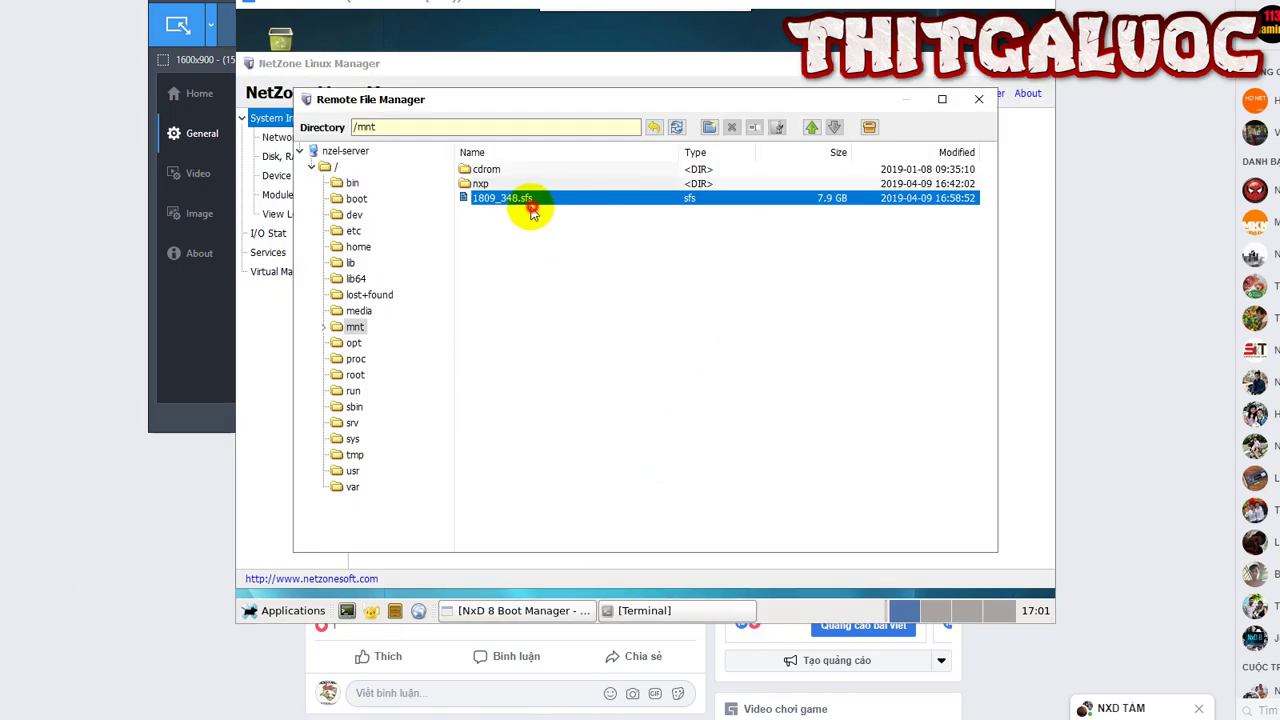
{"action": "left_click", "coordinate": [978, 99]}
- Open the image extraction tool and choose /mnt/1809_348.sfs as the package file
{"action": "left_click", "coordinate": [875, 179]}
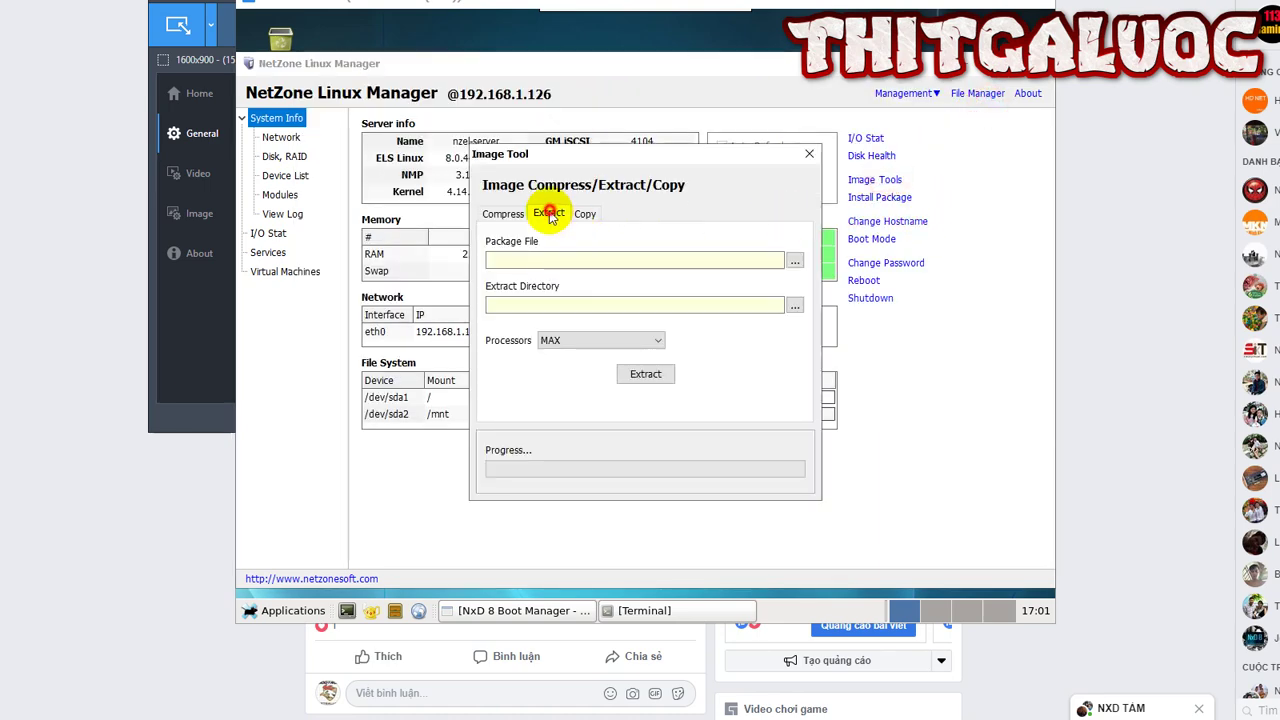
{"action": "left_click", "coordinate": [795, 261]}
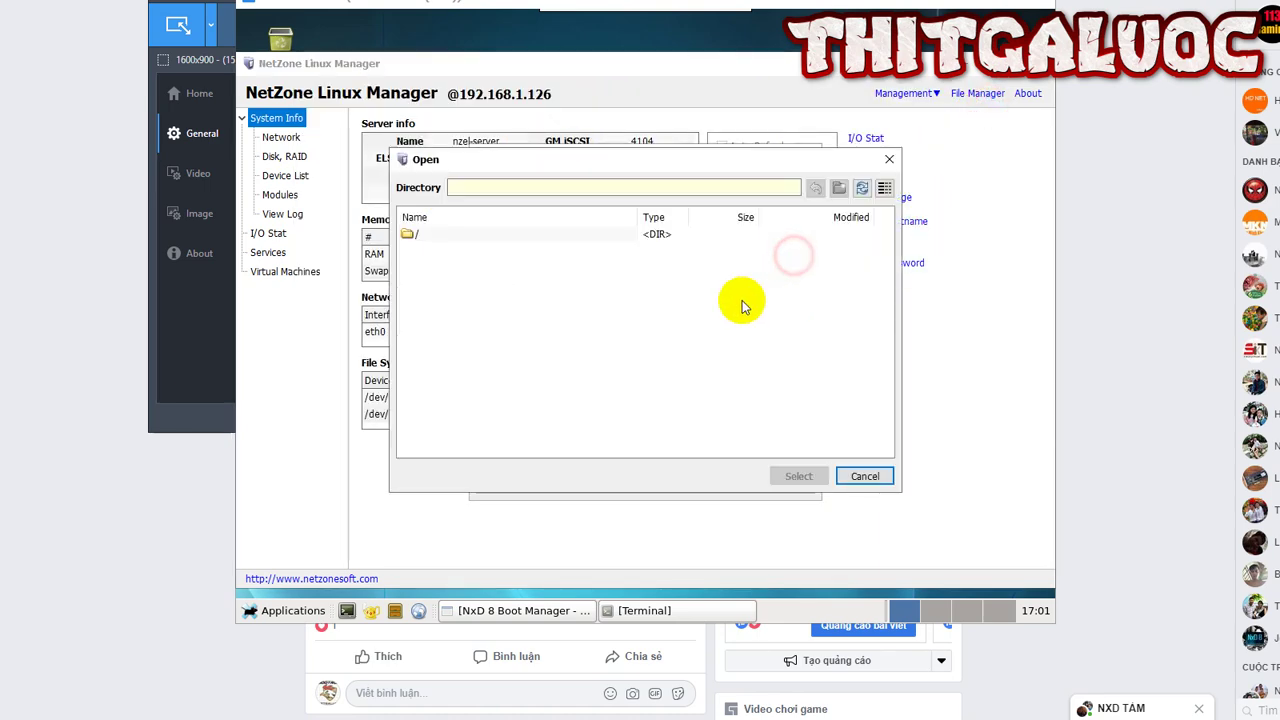
{"action": "double_click", "coordinate": [446, 232]}
{"action": "double_click", "coordinate": [440, 364]}
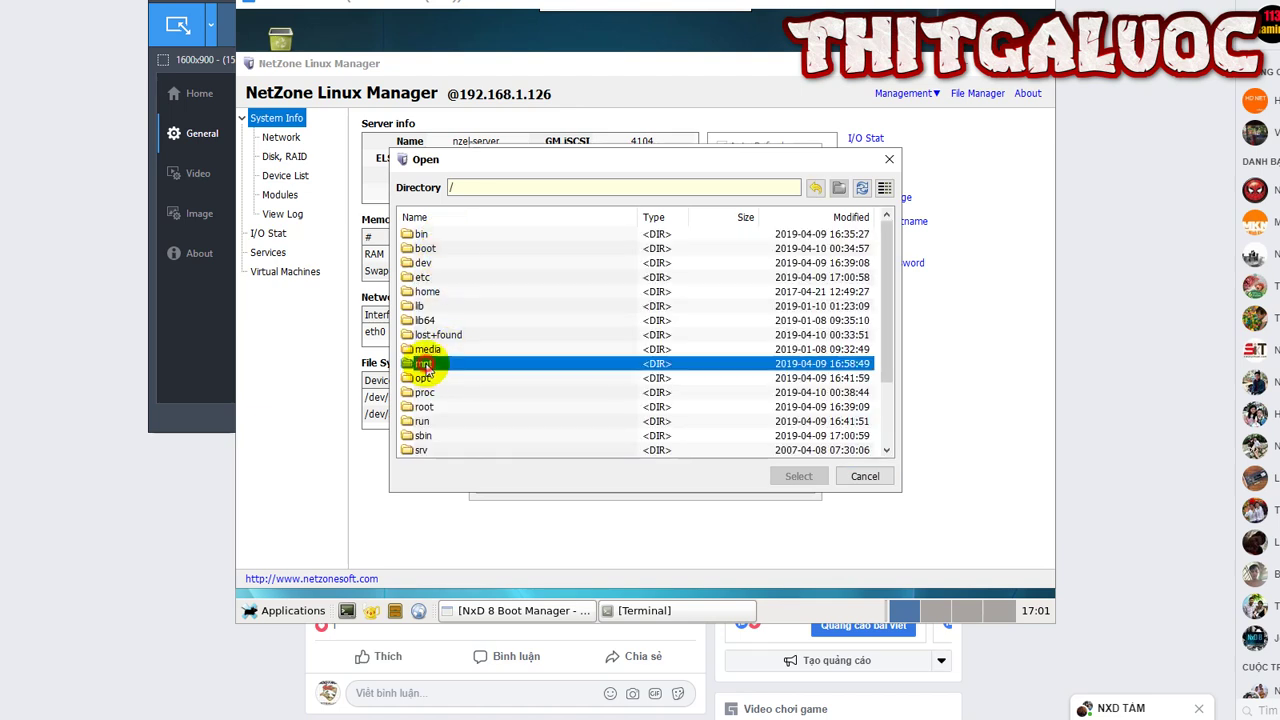
{"action": "double_click", "coordinate": [488, 265]}
- Set the extract directory to /mnt/nxp/disk/IMAA and start the extraction
{"action": "left_click", "coordinate": [795, 305]}
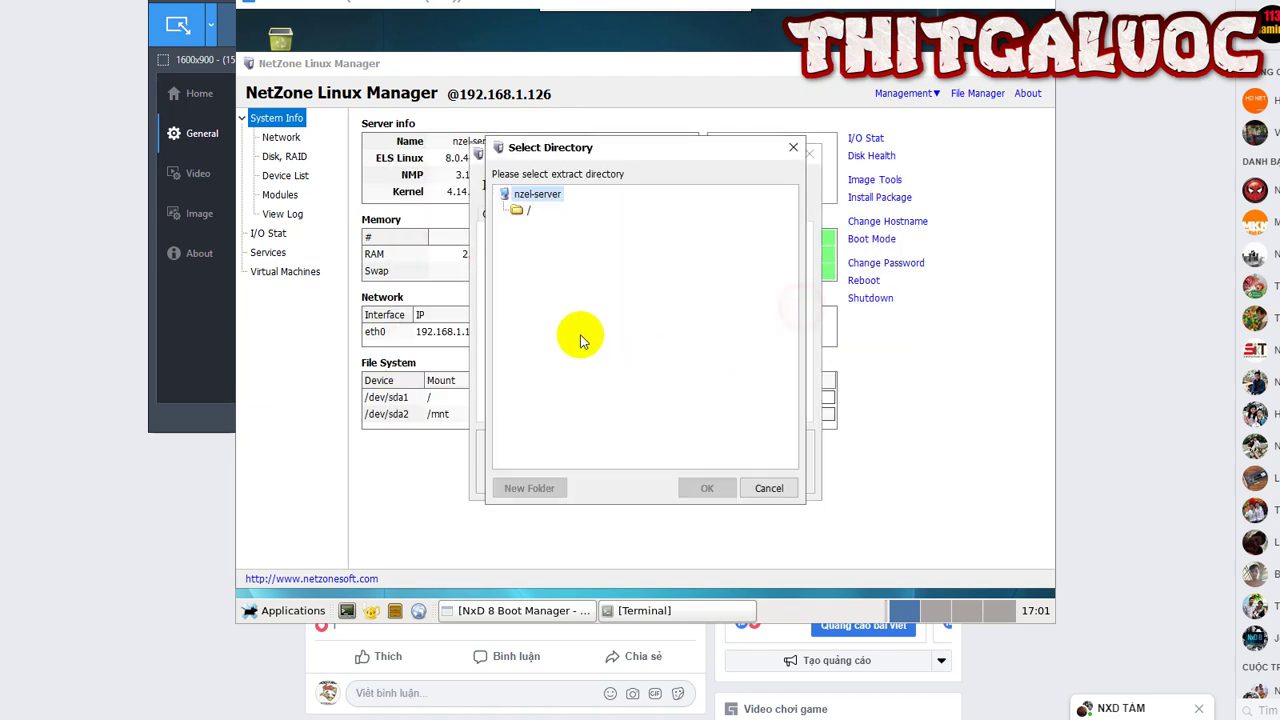
{"action": "double_click", "coordinate": [526, 209]}
{"action": "left_click", "coordinate": [549, 371]}
{"action": "double_click", "coordinate": [549, 371]}
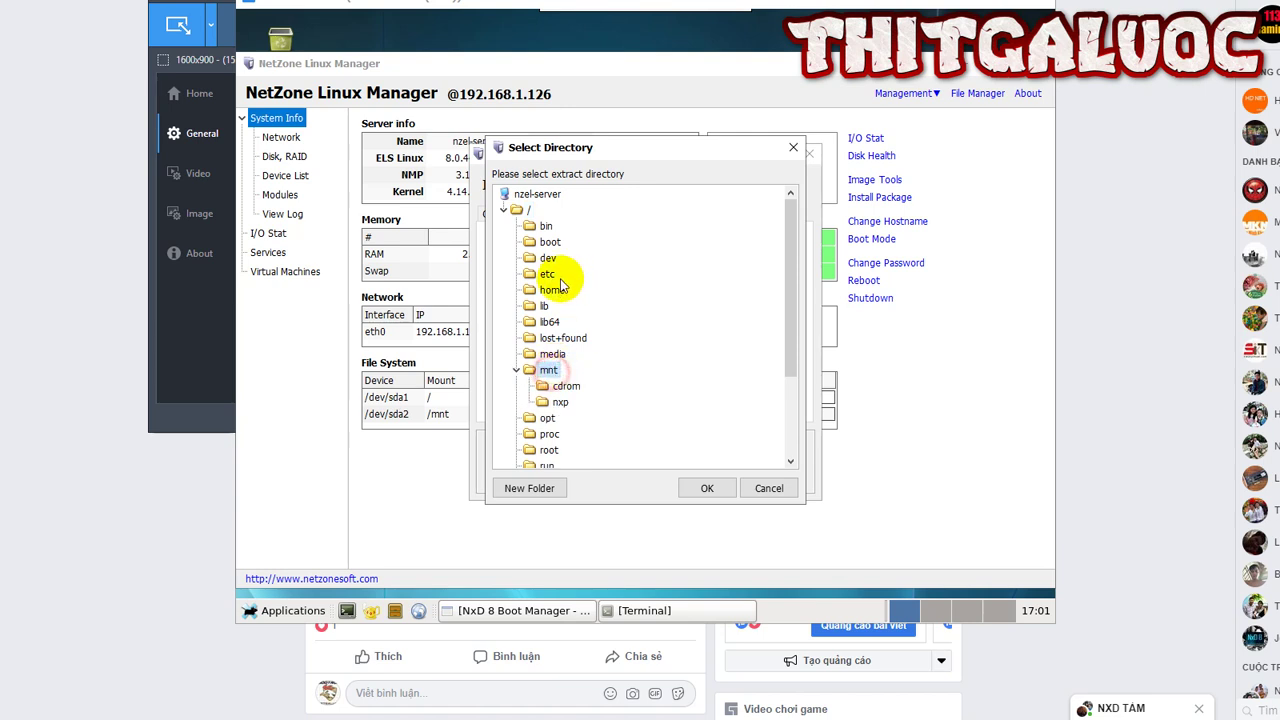
{"action": "double_click", "coordinate": [560, 402]}
{"action": "double_click", "coordinate": [572, 417]}
{"action": "scroll", "coordinate": [600, 425], "scroll_direction": "down", "scroll_amount": 1}
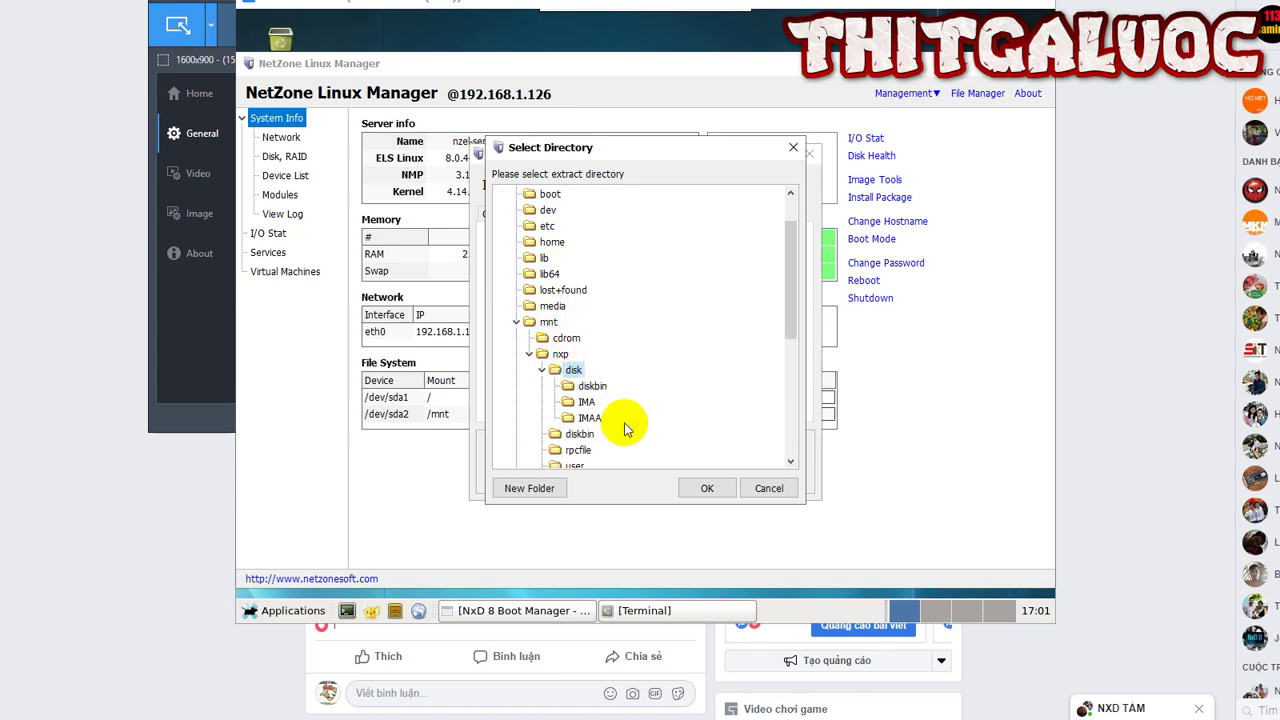
{"action": "left_click", "coordinate": [590, 419]}
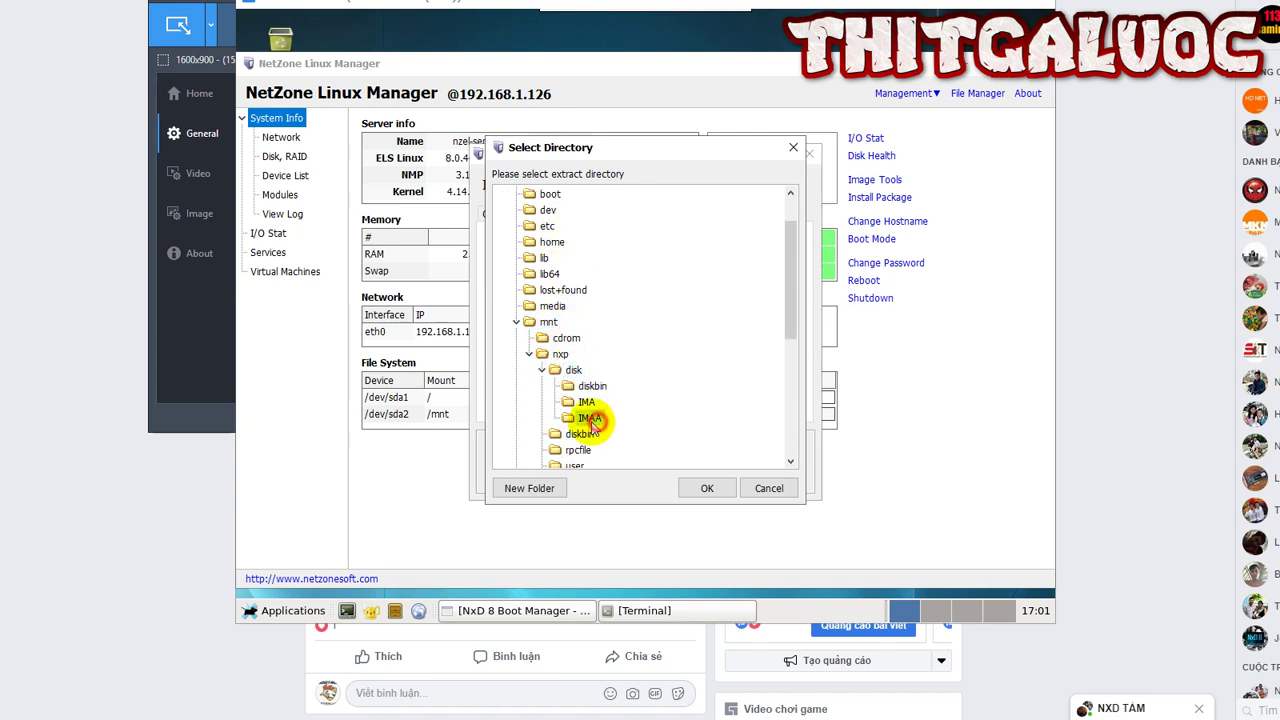
{"action": "left_click", "coordinate": [707, 488]}
{"action": "left_click", "coordinate": [645, 374]}
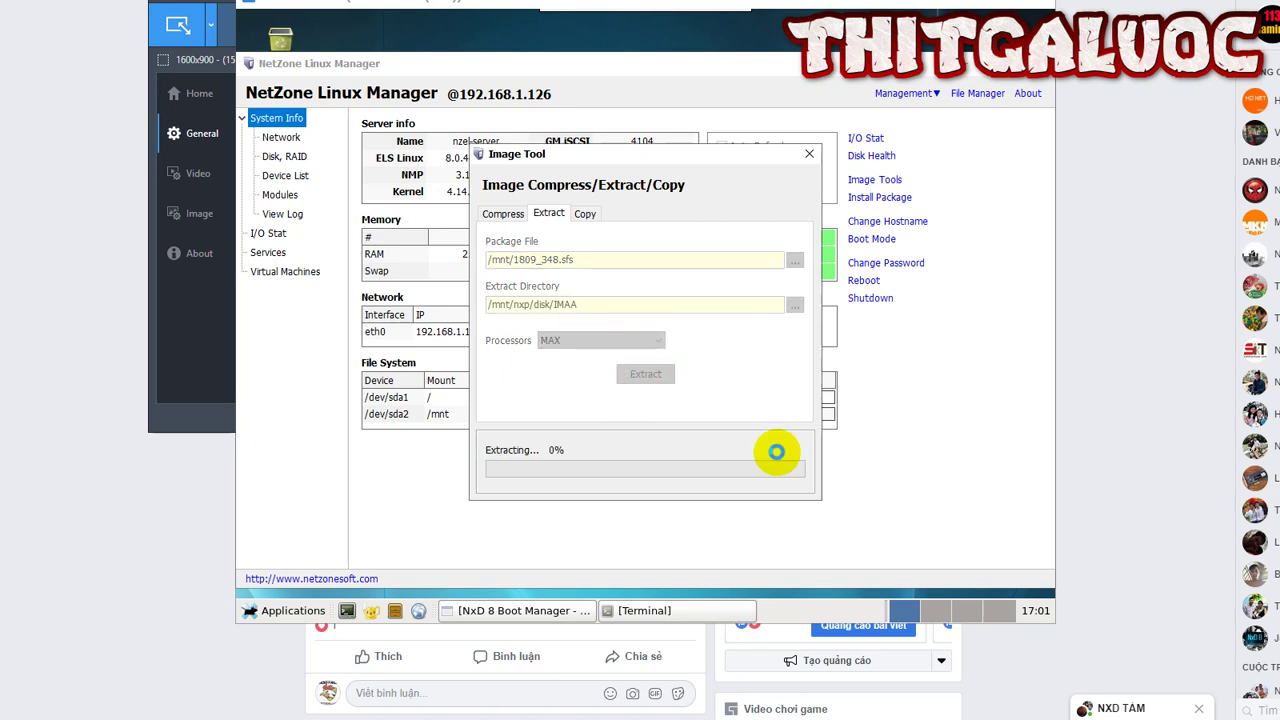
- Switch to Notepad, write "GIAI NEN IMA" as the first line and move the window off the extraction progress
{"action": "left_click", "coordinate": [725, 421]}
{"action": "type", "text": "GIAI3"}
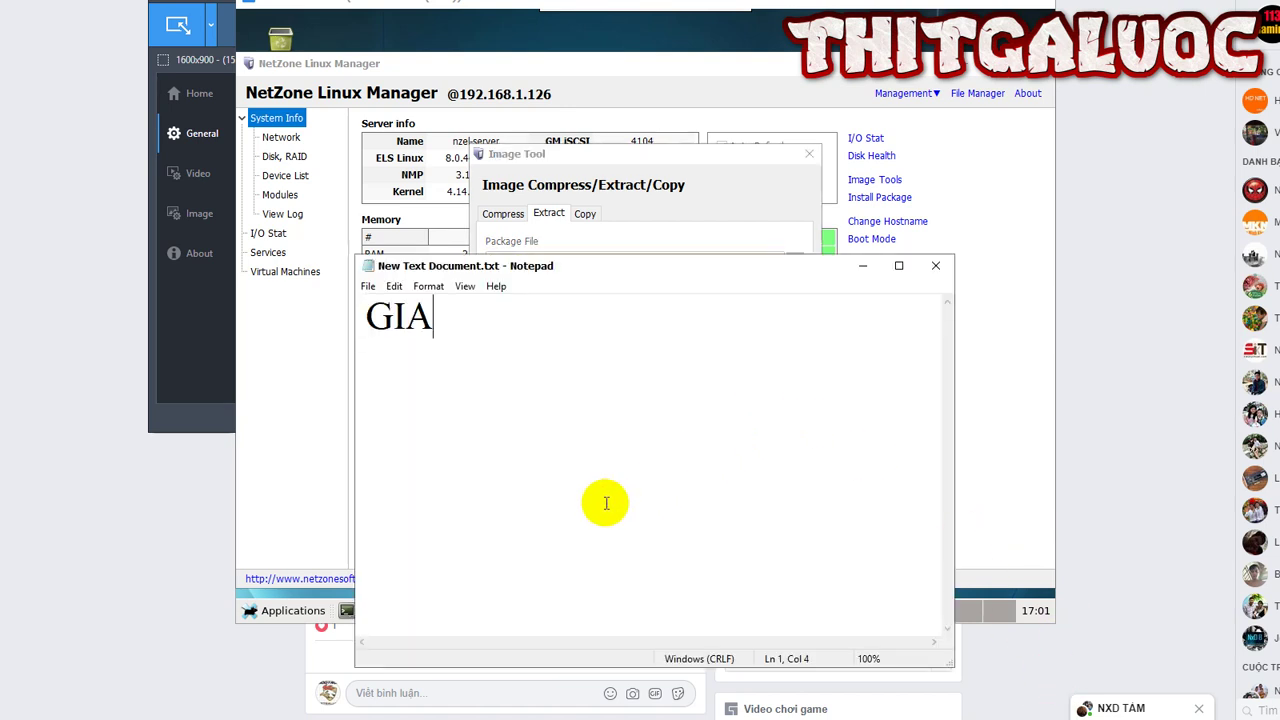
{"action": "key", "text": "BackSpace"}
{"action": "key", "text": "BackSpace"}
{"action": "type", "text": "I NEN IMA"}
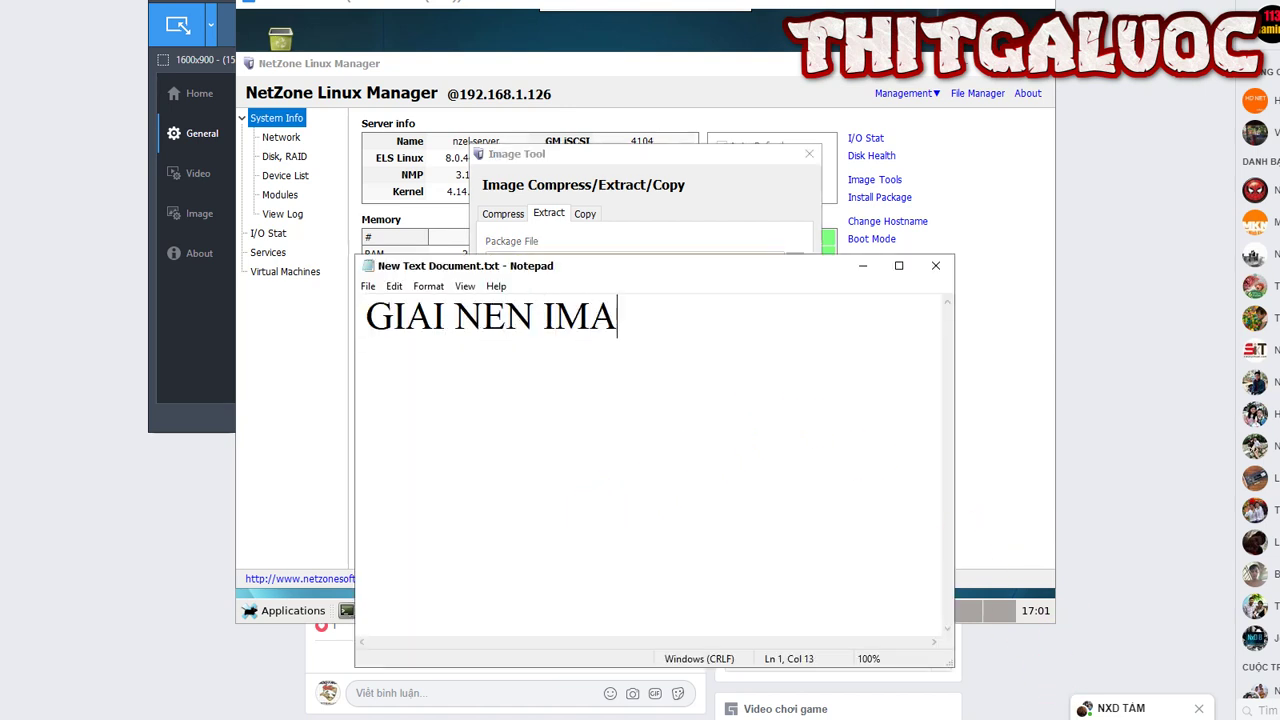
{"action": "key", "text": "Return"}
{"action": "left_click_drag", "start_coordinate": [684, 266], "coordinate": [989, 328]}
- Write "TAO 1 IMA GIAI NEN IMA VAO DO" as the second line of the note
{"action": "type", "text": "TA"}
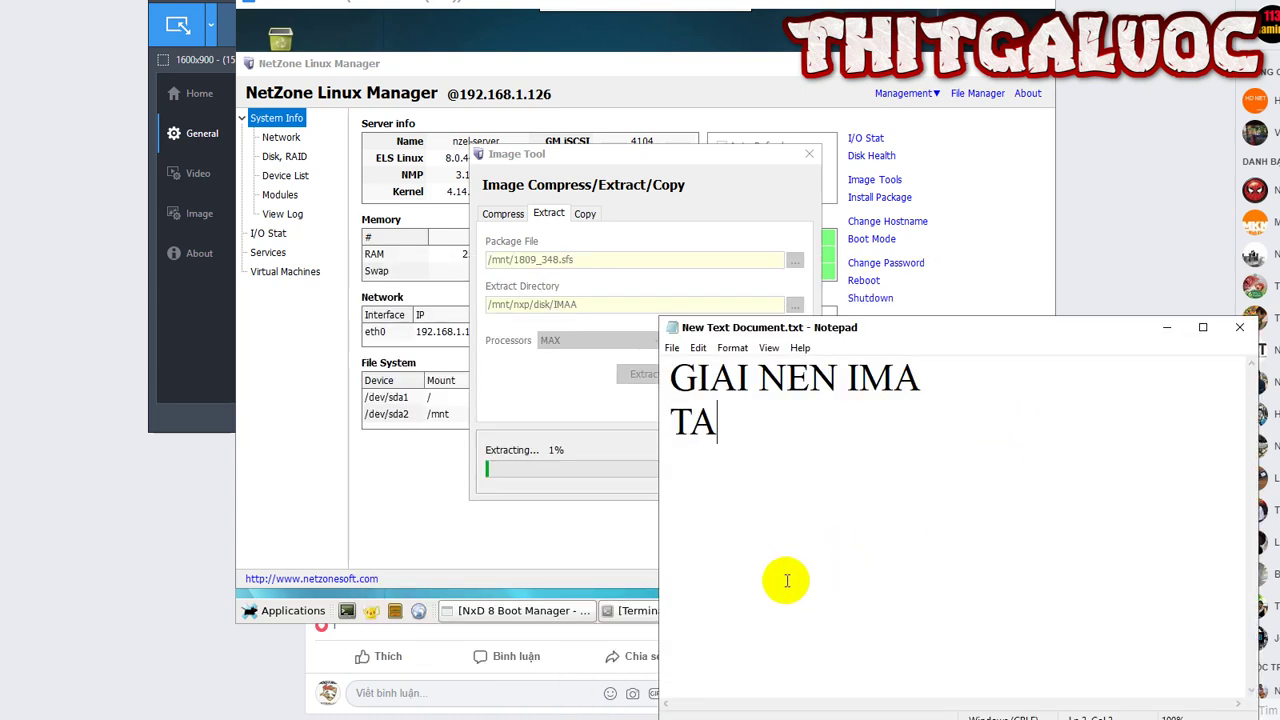
{"action": "type", "text": "O 1 IMA GIAI"}
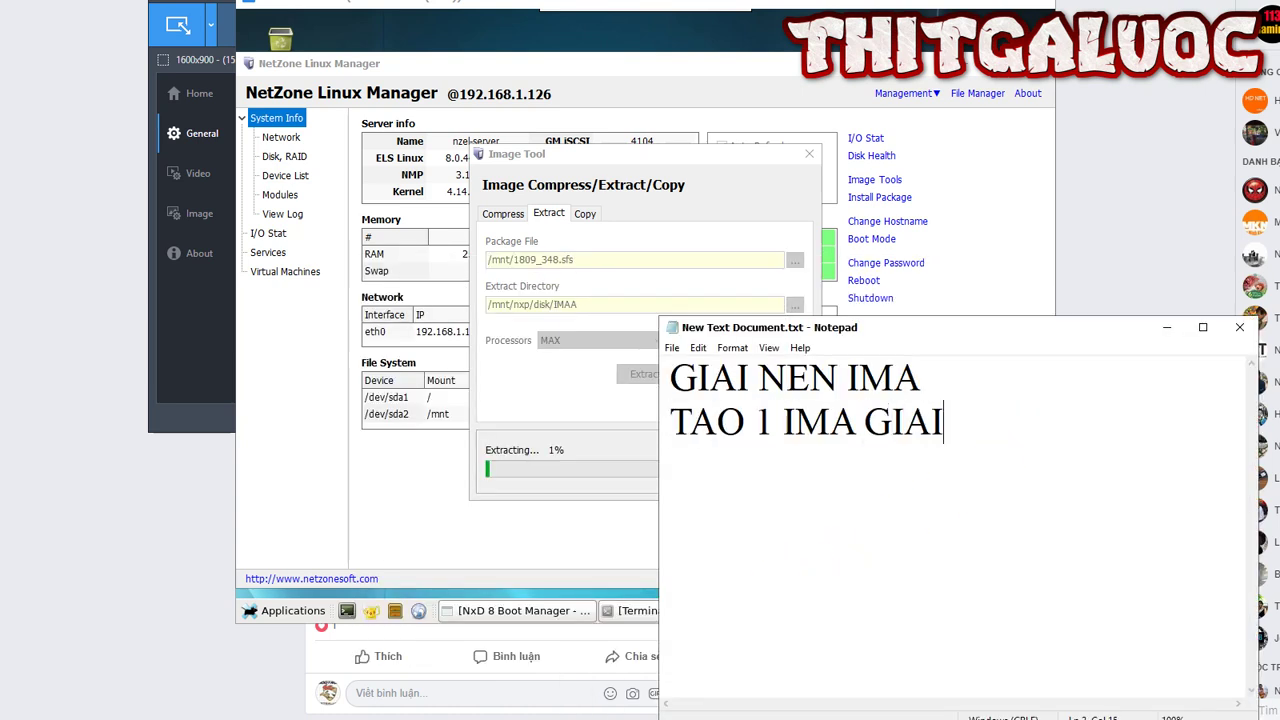
{"action": "type", "text": " NEN IMA VAO DO"}
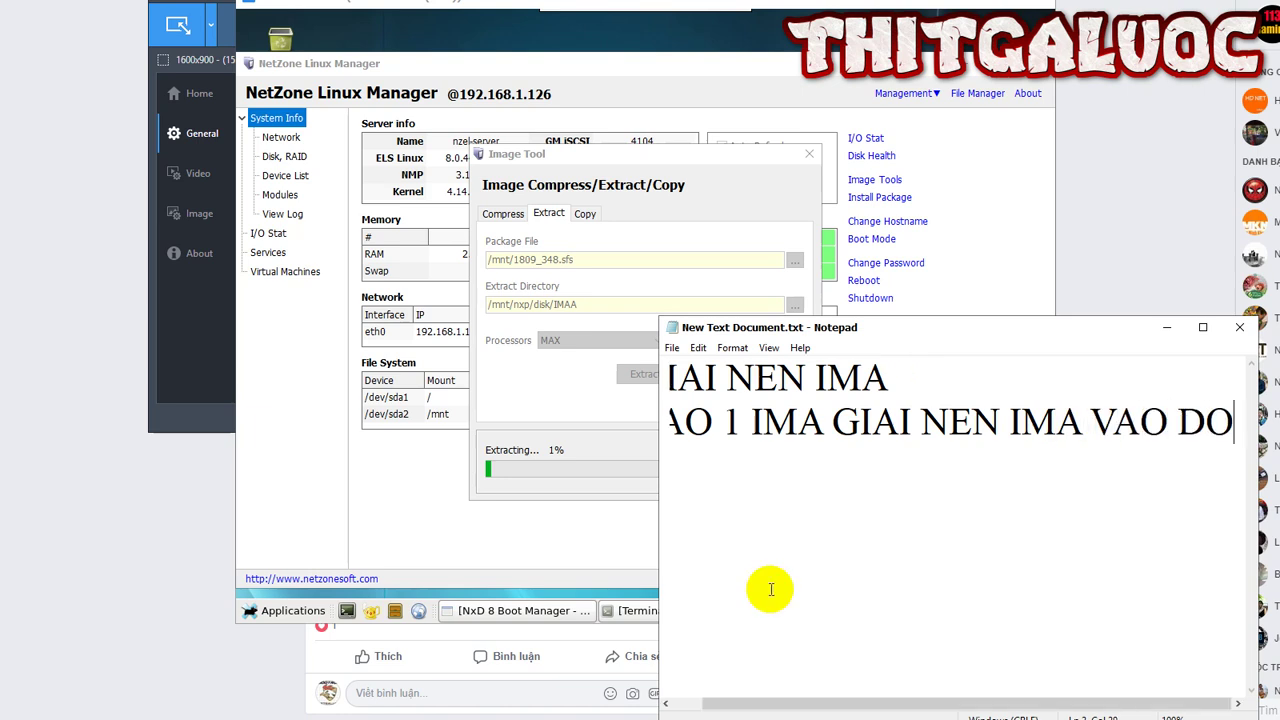
{"action": "key", "text": "Return"}
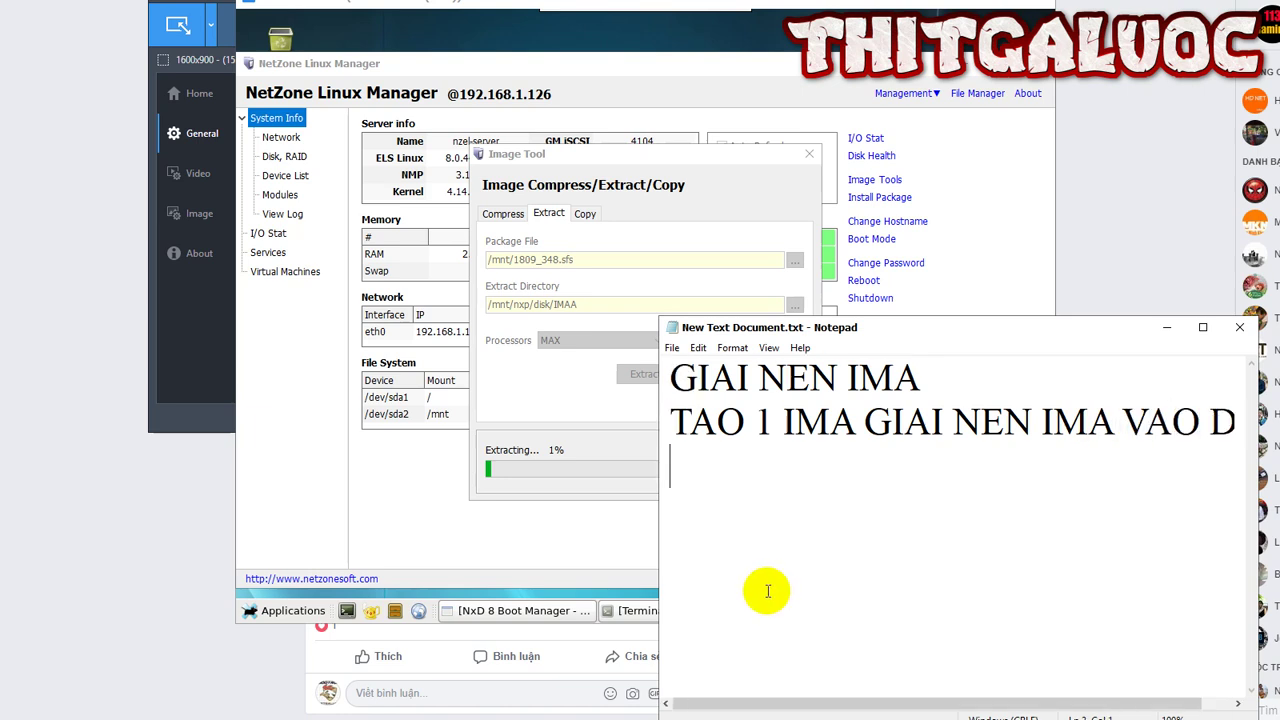
{"action": "type", "text": "M"}
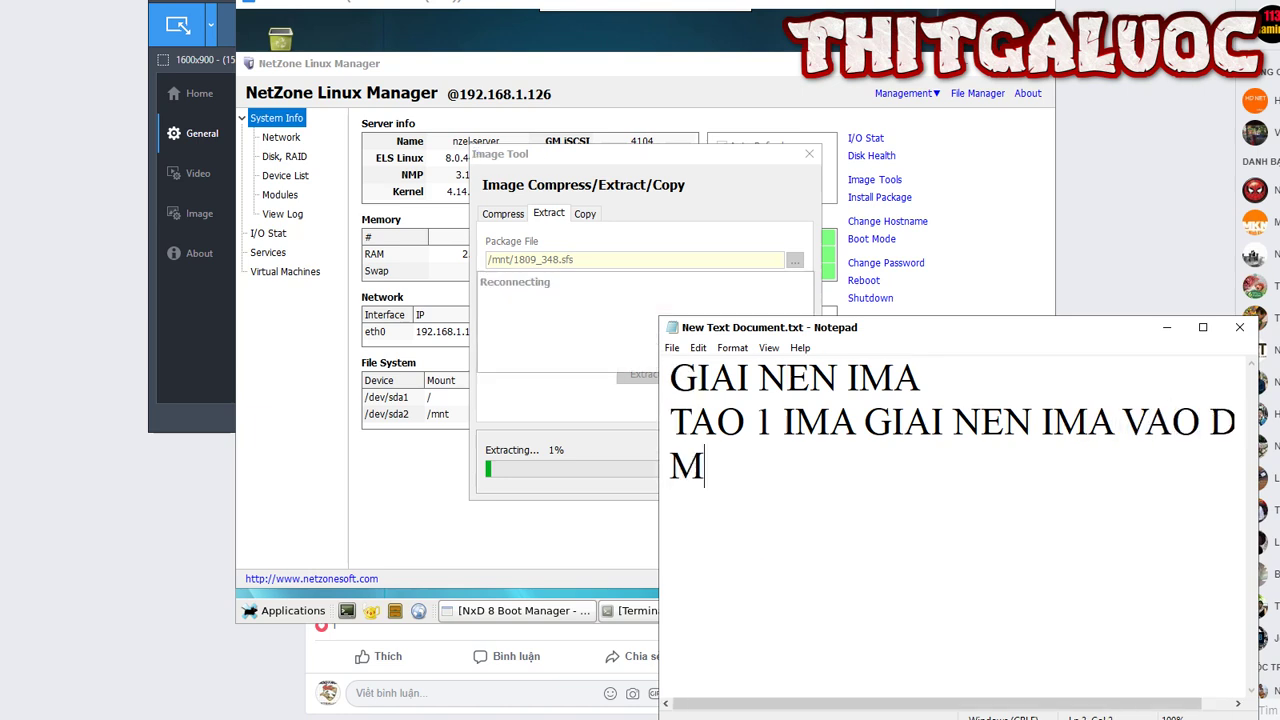
{"action": "type", "text": "AY AO"}
{"action": "key", "text": "BackSpace"}
{"action": "key", "text": "BackSpace"}
{"action": "key", "text": "BackSpace"}
{"action": "key", "text": "BackSpace"}
{"action": "key", "text": "BackSpace"}
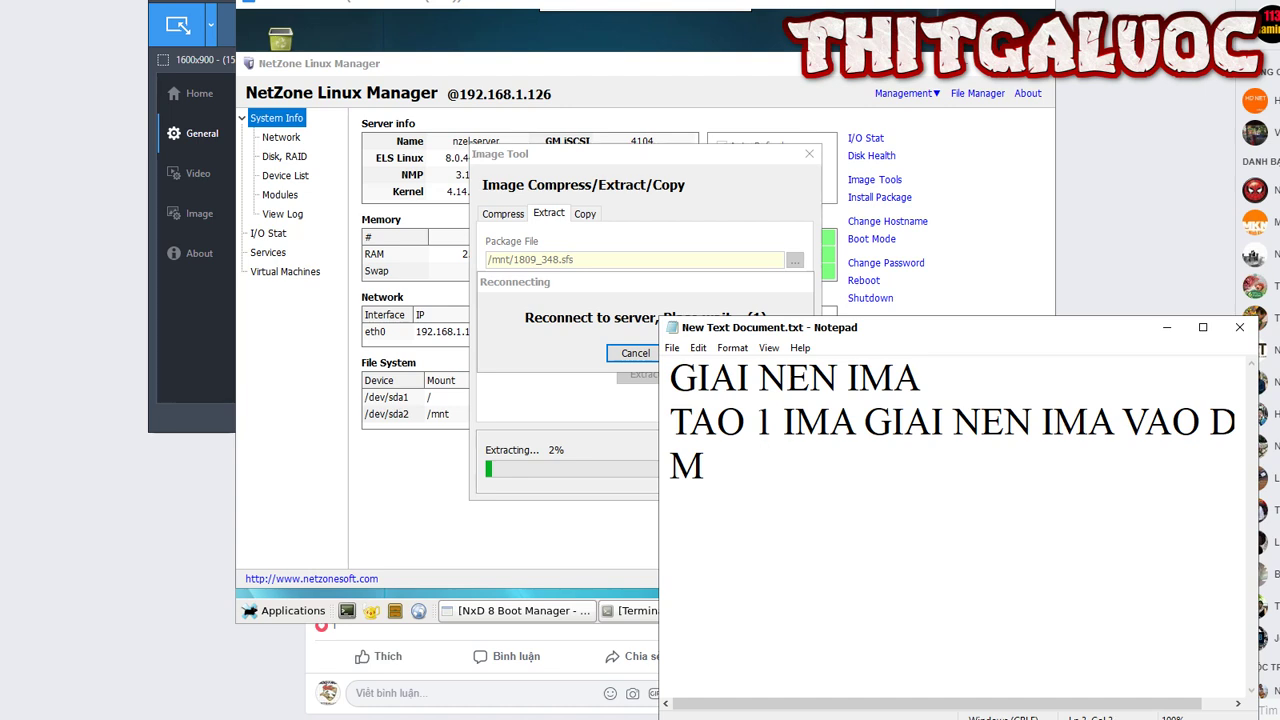
{"action": "key", "text": "BackSpace"}
{"action": "key", "text": "BackSpace"}
- Write "may ao hoi sida nen hoi lau xiu" as the third line of the note and minimise Notepad
{"action": "key", "text": "BackSpace"}
{"action": "key", "text": "BackSpace"}
{"action": "key", "text": "Return"}
{"action": "type", "text": "may"}
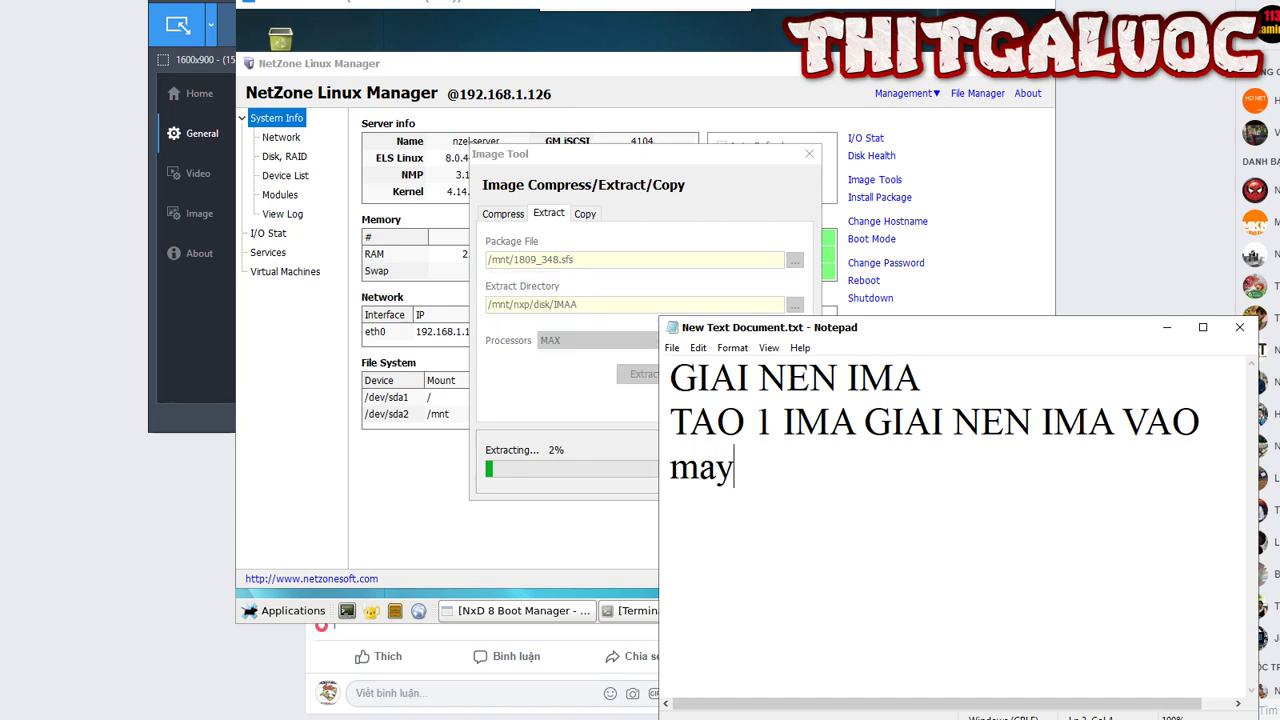
{"action": "type", "text": " ao hoi s"}
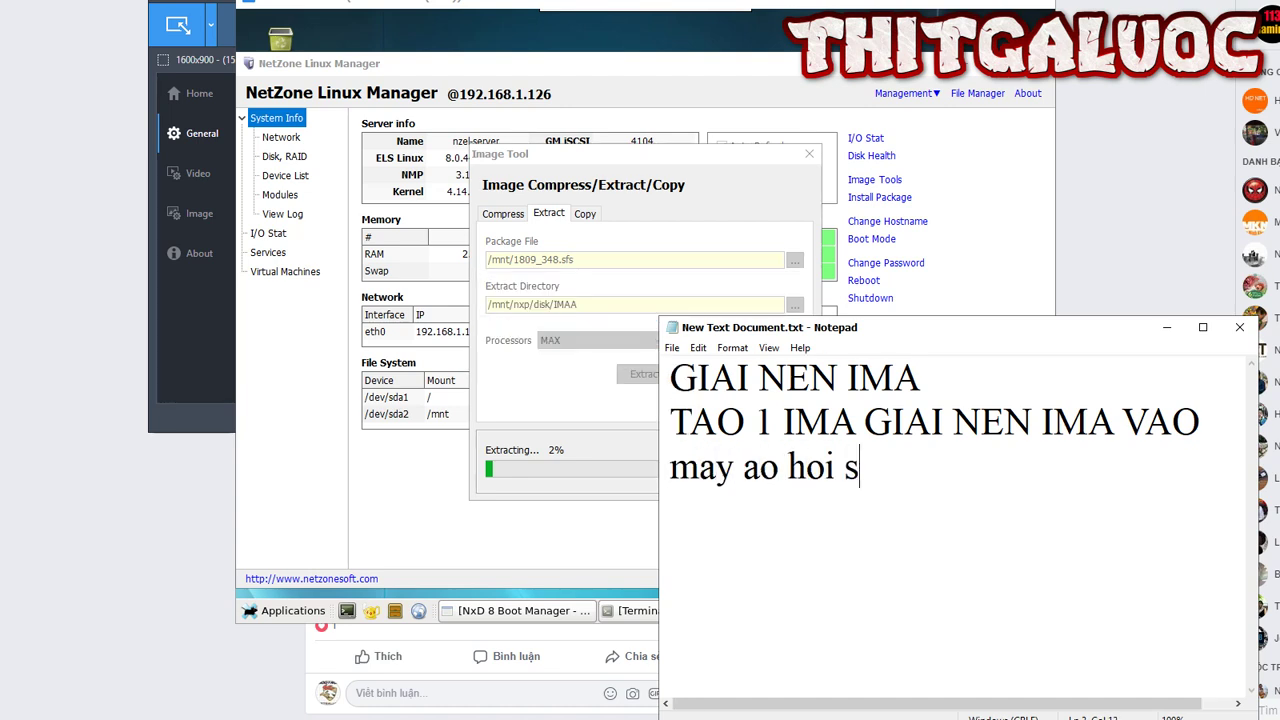
{"action": "type", "text": "ida ne"}
{"action": "key", "text": "BackSpace"}
{"action": "type", "text": "nen ho"}
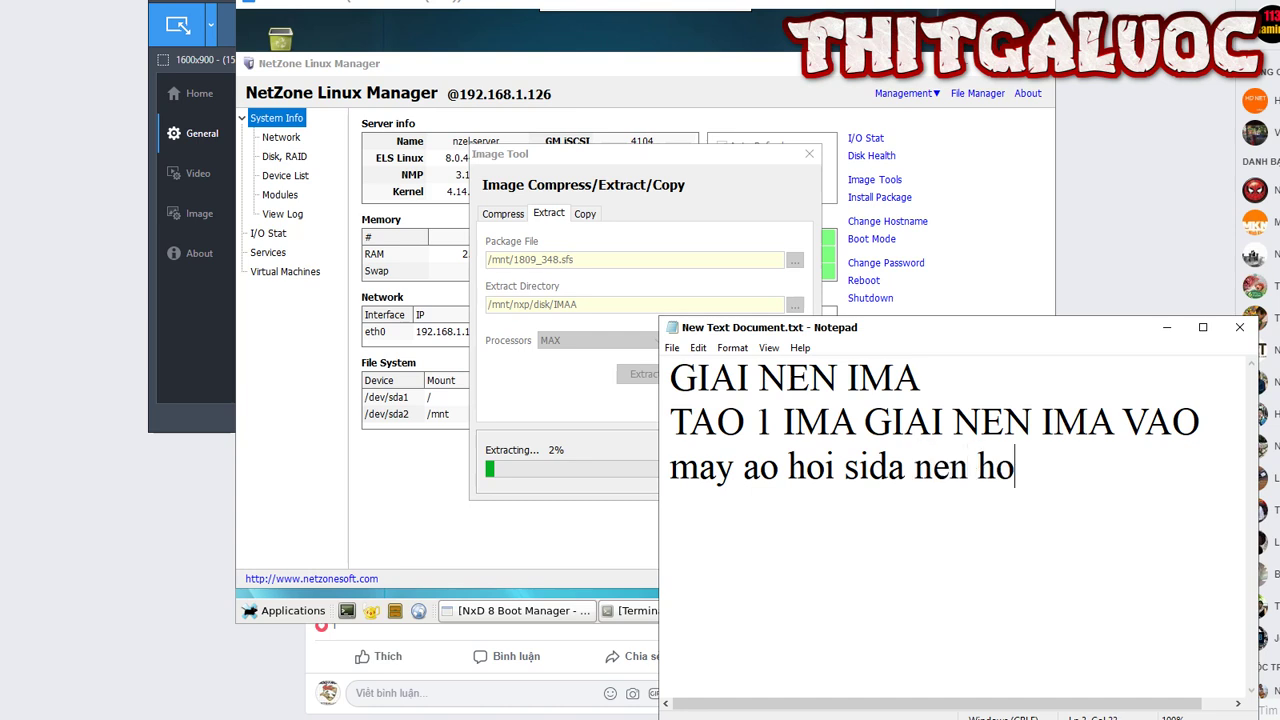
{"action": "type", "text": "i lau xiu"}
{"action": "key", "text": "Return"}
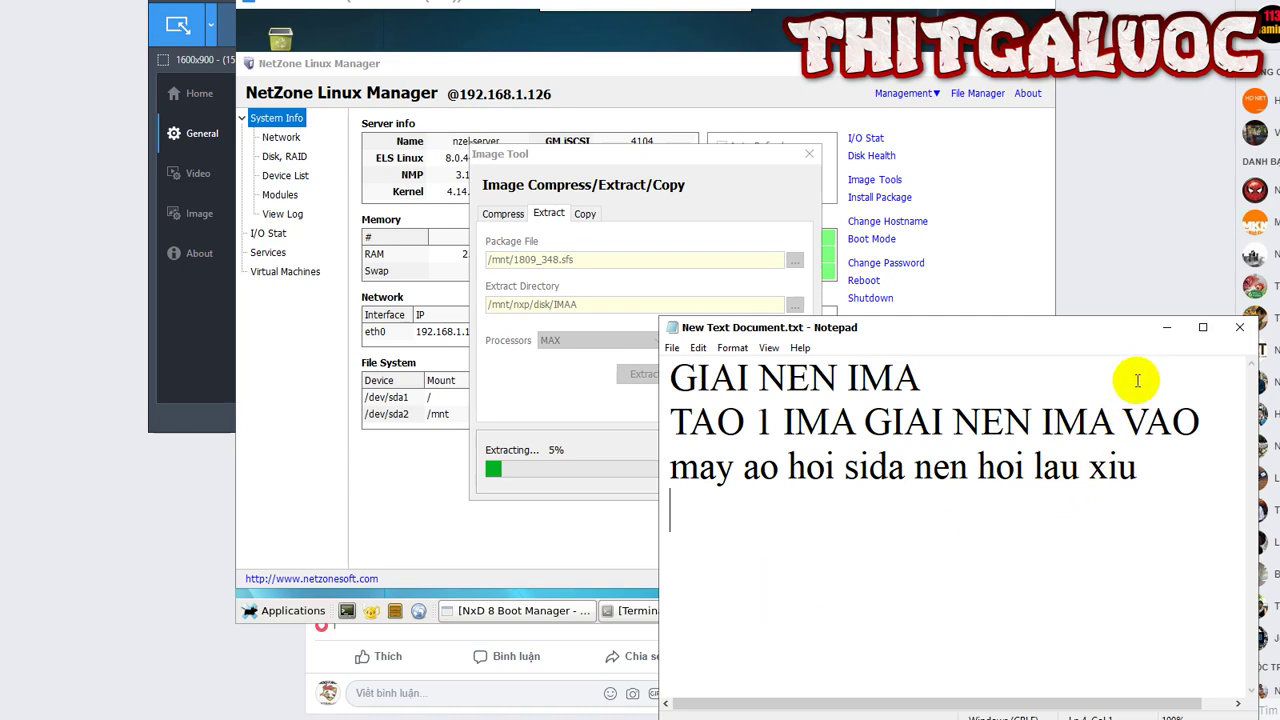
{"action": "left_click", "coordinate": [1167, 327]}
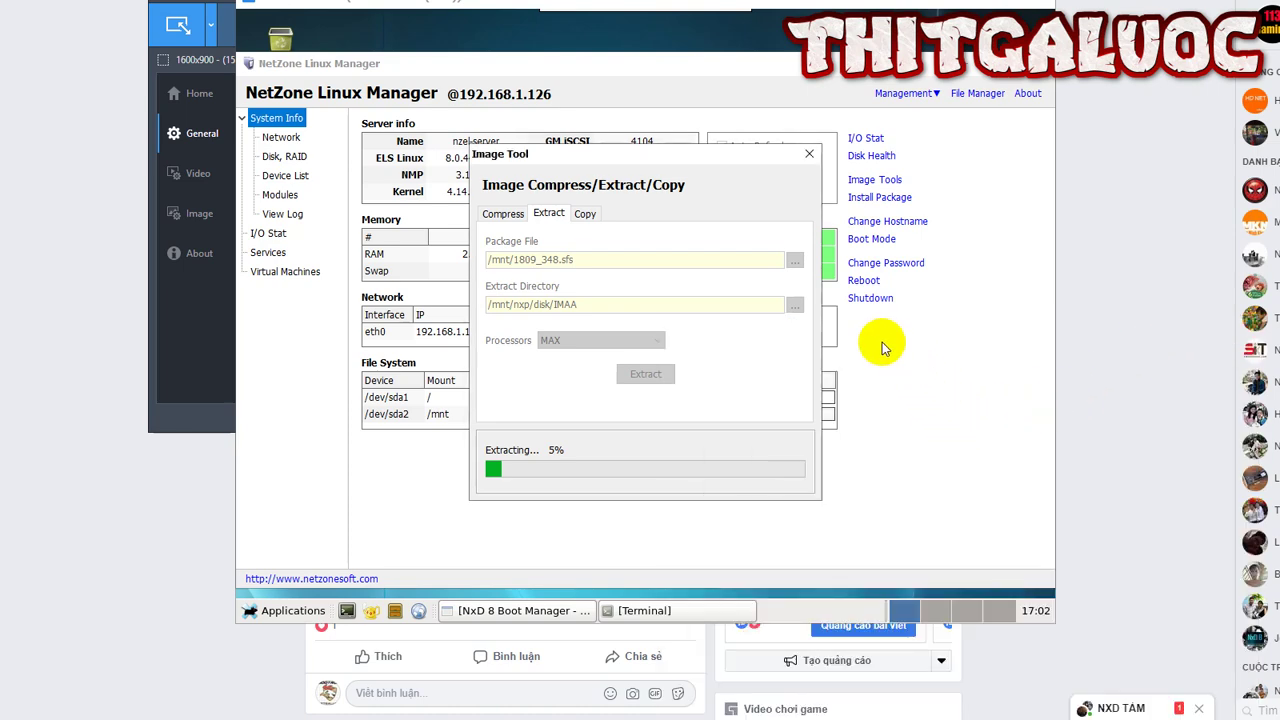
- Look over the running workstations on the 192.168.1.250 server, including MAY-30, and return to the virtual server's desktop
{"action": "left_click", "coordinate": [520, 610]}
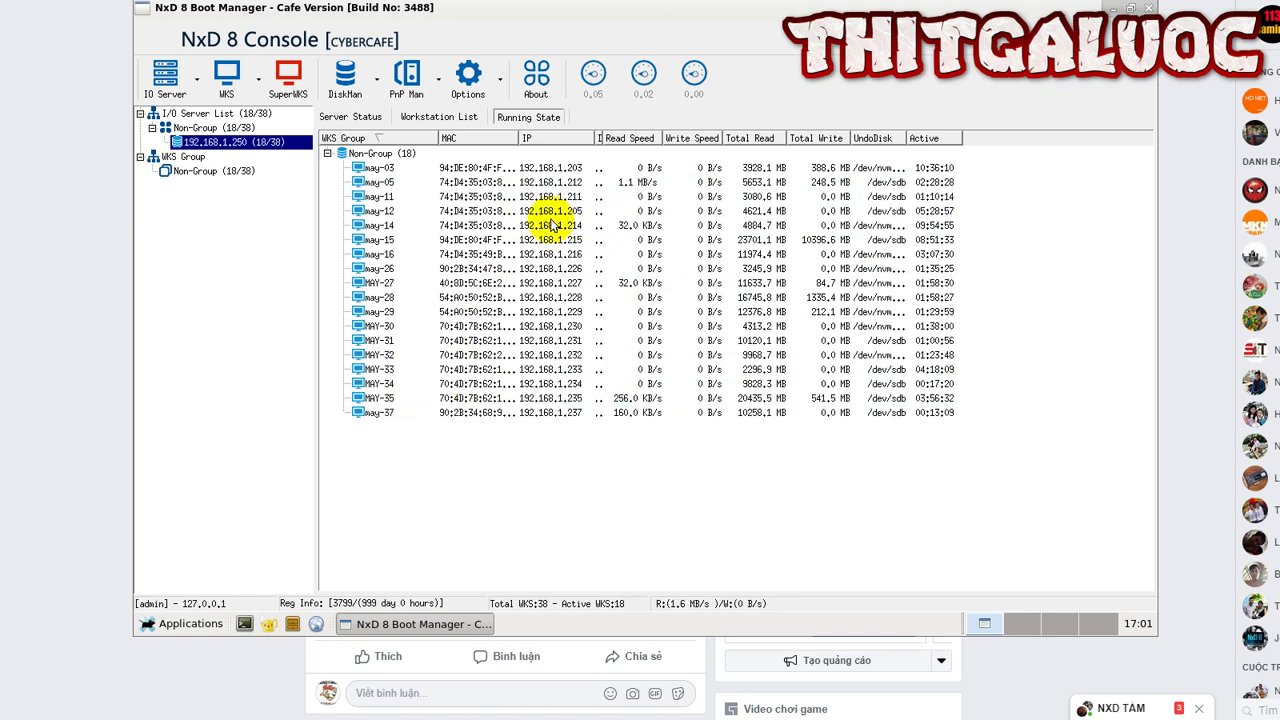
{"action": "left_click", "coordinate": [514, 268]}
{"action": "left_click", "coordinate": [514, 326]}
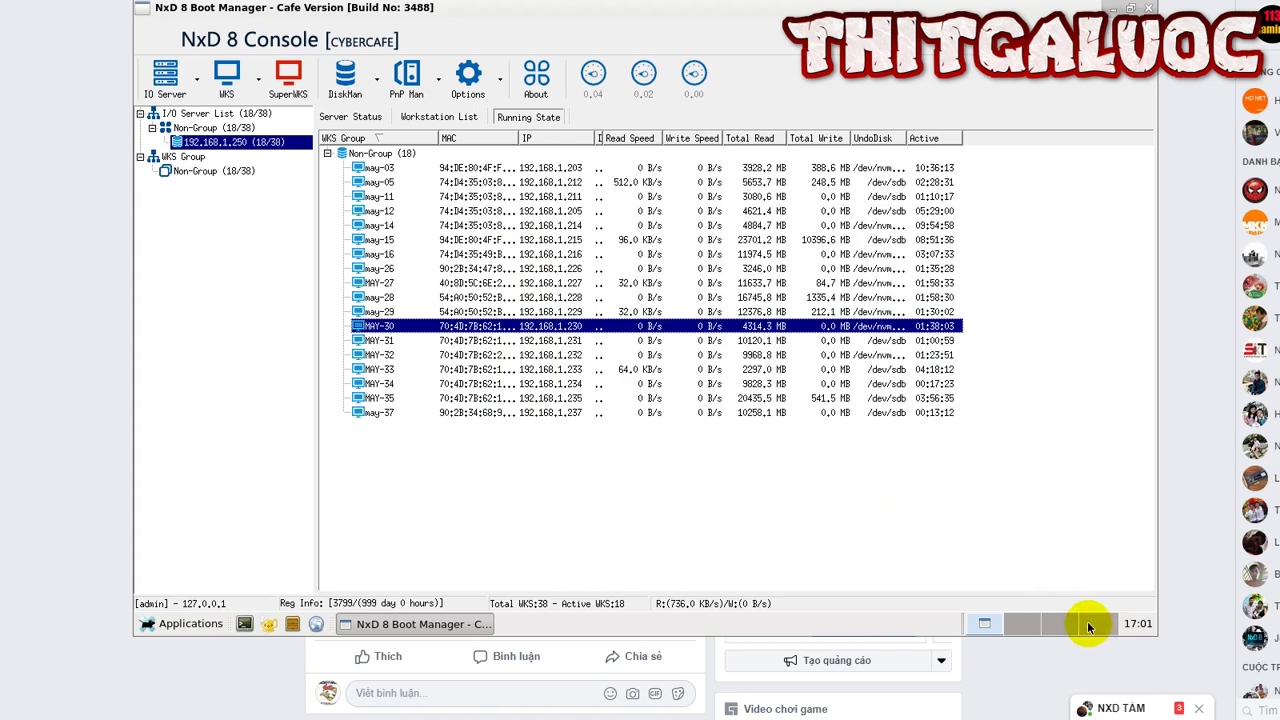
{"action": "left_click", "coordinate": [608, 398]}
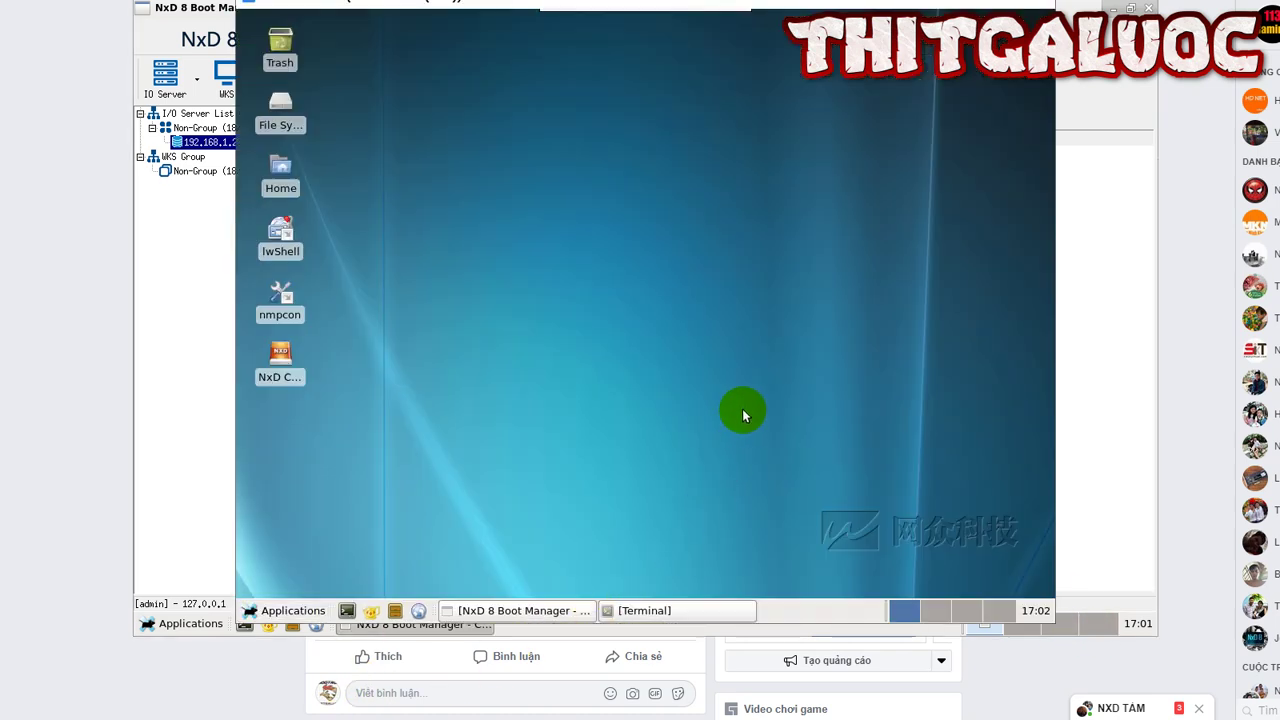
- Close the Terminal and bring up the NxD 8 Boot Manager to check the CPU, network and disk usage of server 192.168.1.126
{"action": "left_click", "coordinate": [627, 610]}
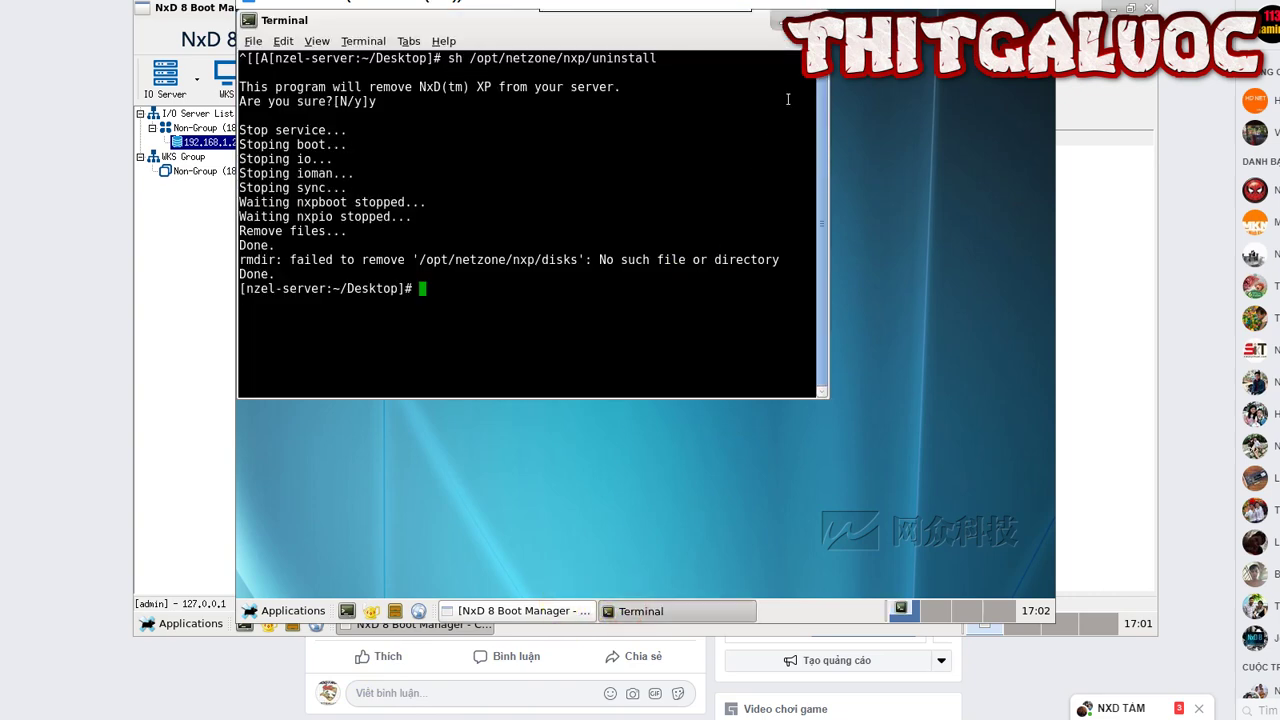
{"action": "left_click", "coordinate": [806, 20]}
{"action": "left_click", "coordinate": [509, 608]}
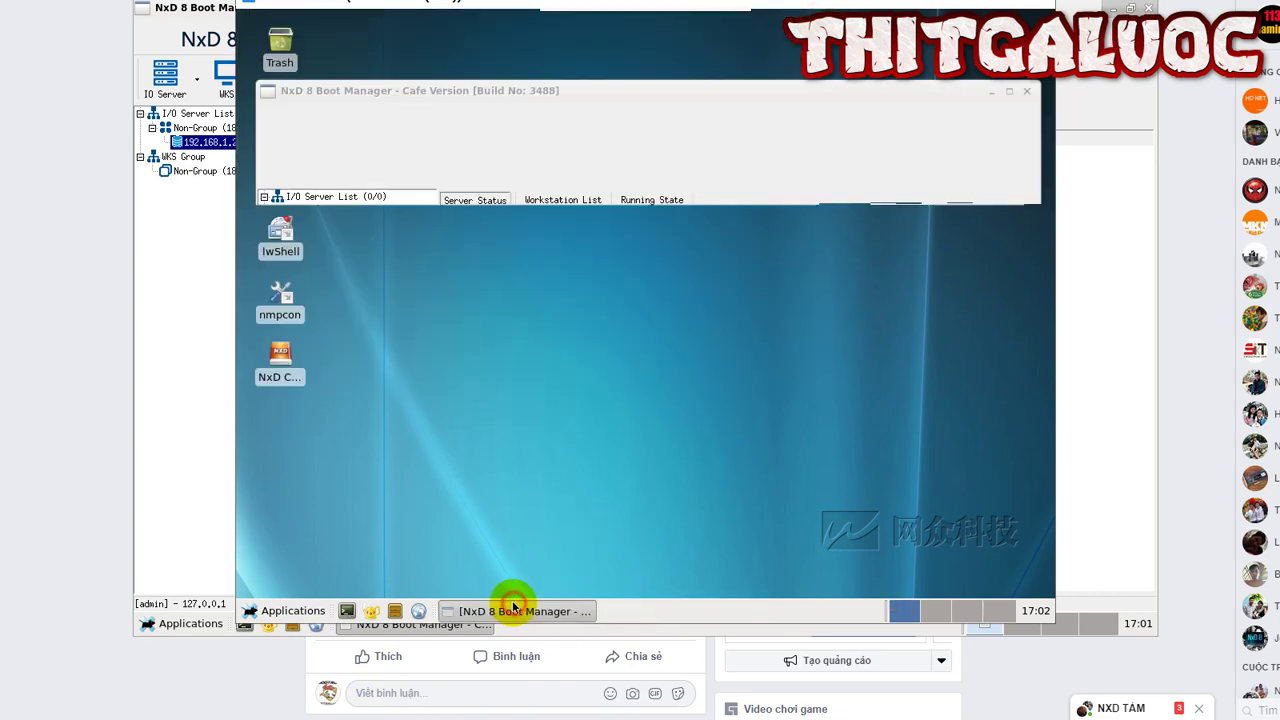
{"action": "left_click", "coordinate": [503, 608]}
{"action": "left_click", "coordinate": [499, 612]}
{"action": "left_click", "coordinate": [609, 245]}
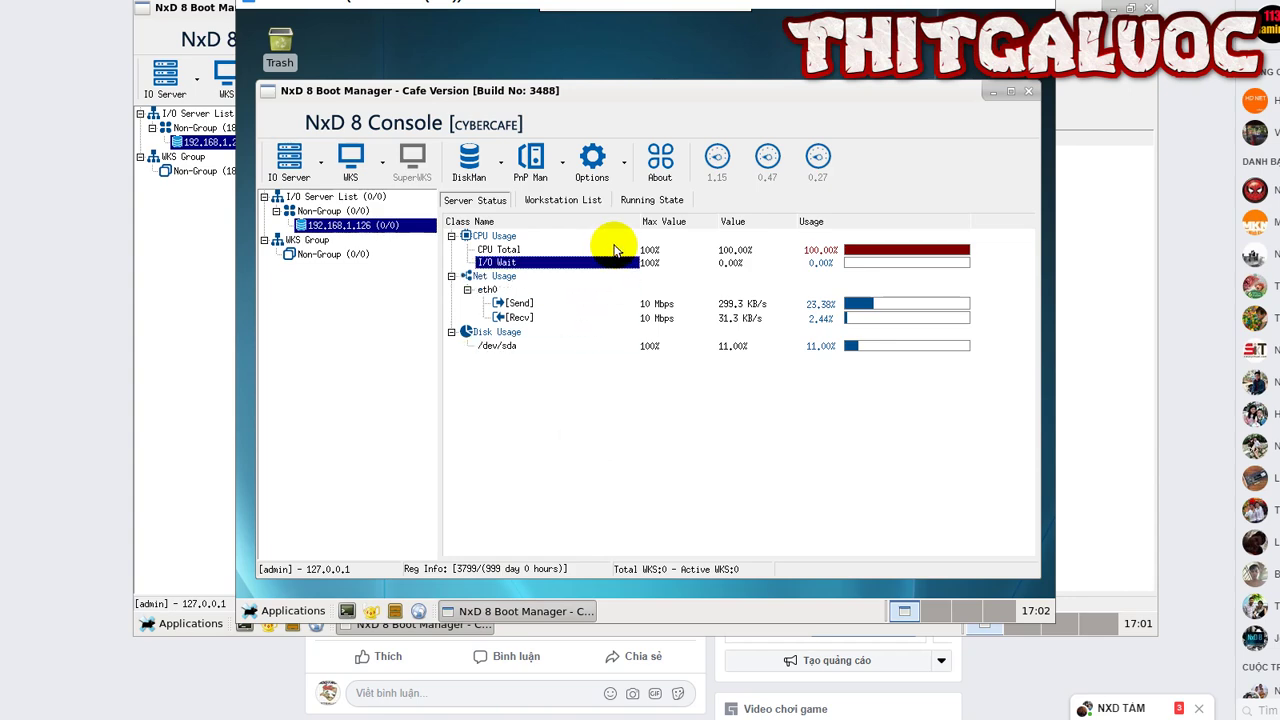
{"action": "left_click", "coordinate": [600, 262]}
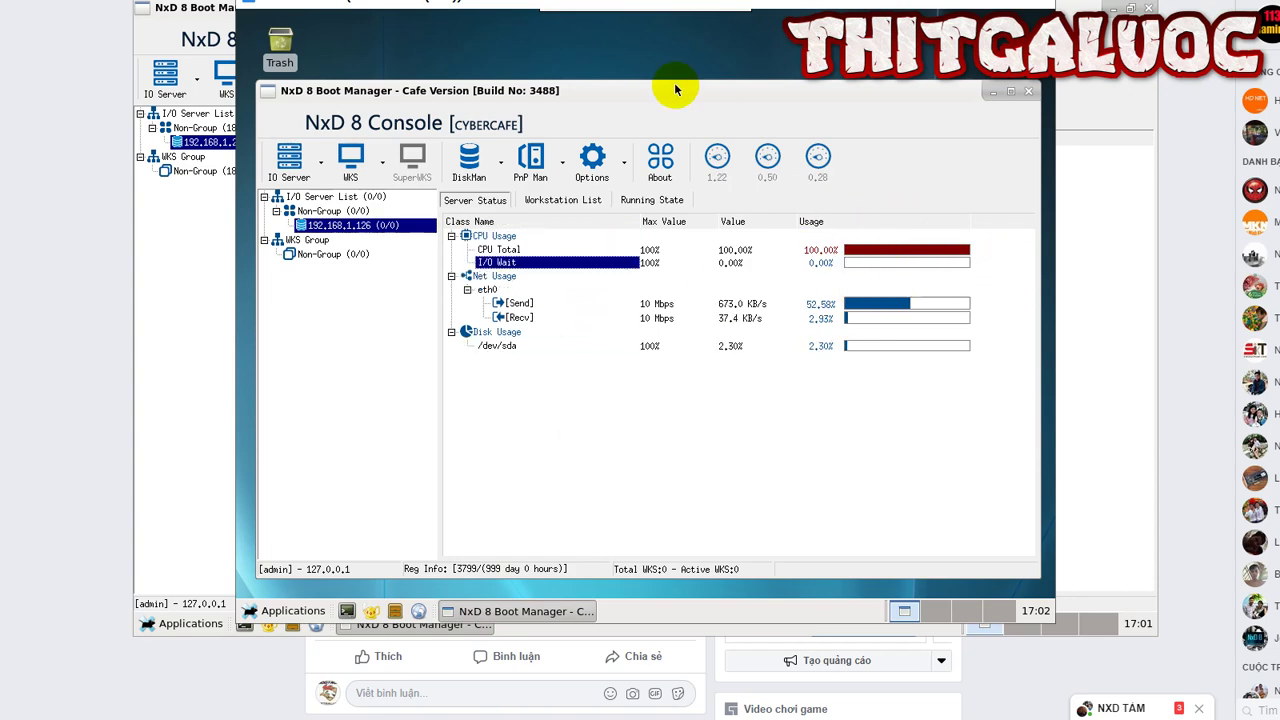
{"action": "left_click_drag", "start_coordinate": [674, 92], "coordinate": [710, 48]}
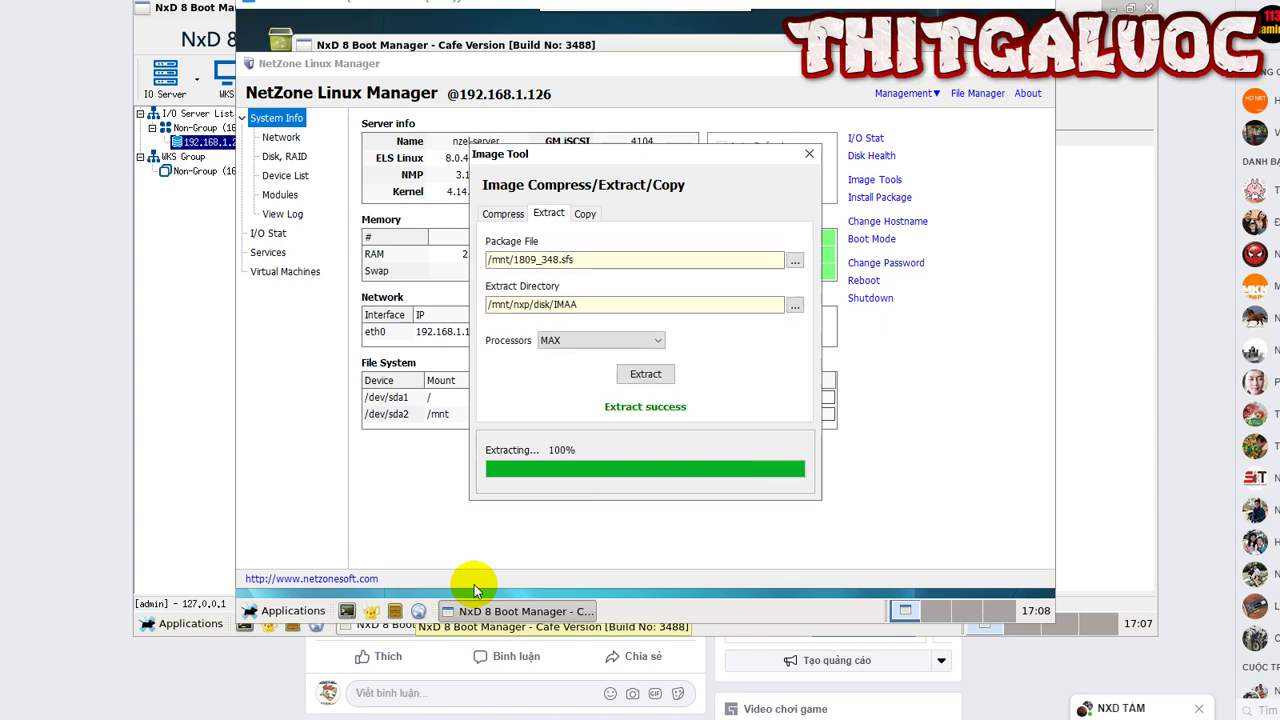
- Switch to Notepad and add the line "vậy là giải nén xong iam" to the note
{"action": "key", "text": "alt+Tab"}
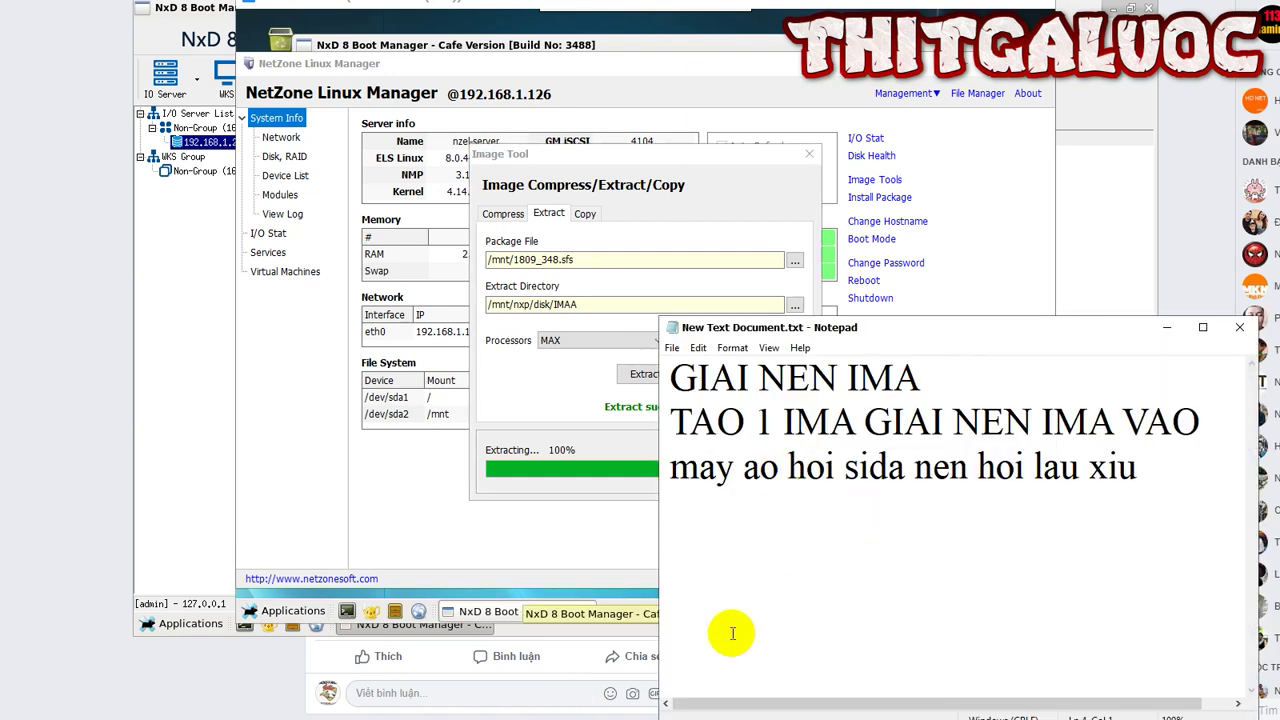
{"action": "key", "text": "Return"}
{"action": "type", "text": "vậy là giải ne"}
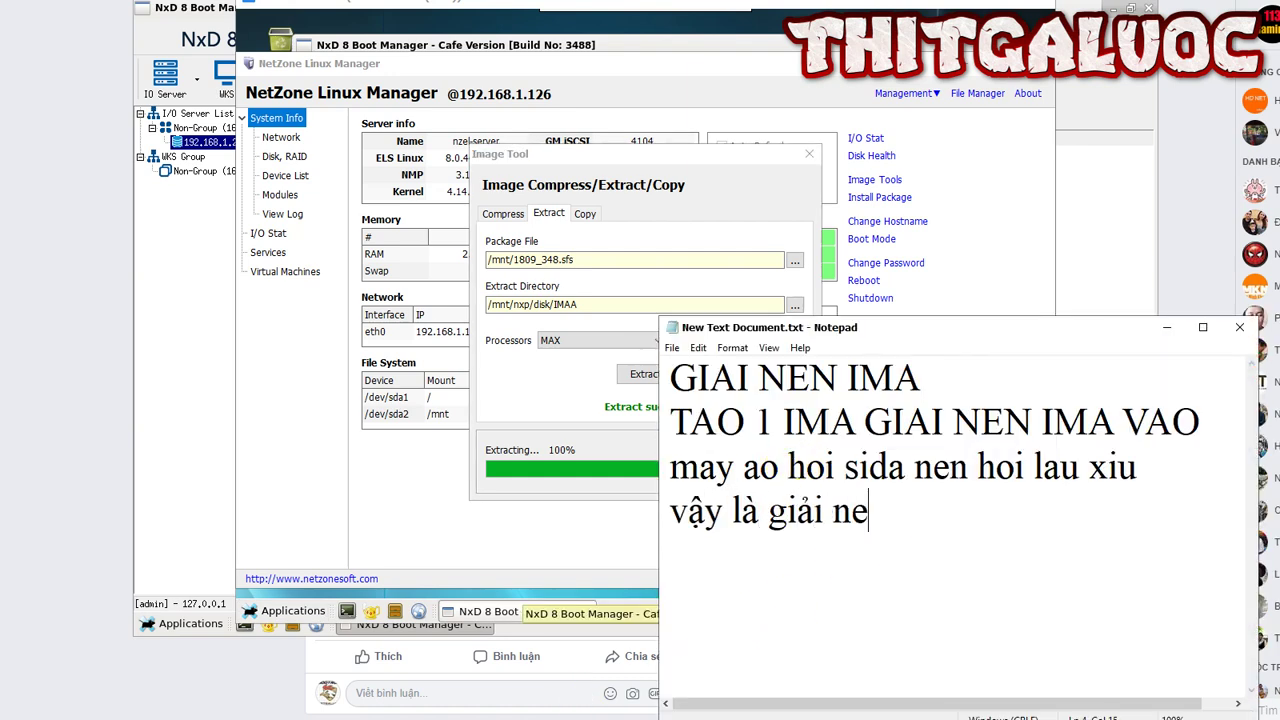
{"action": "type", "text": "sn xong iam"}
{"action": "key", "text": "Return"}
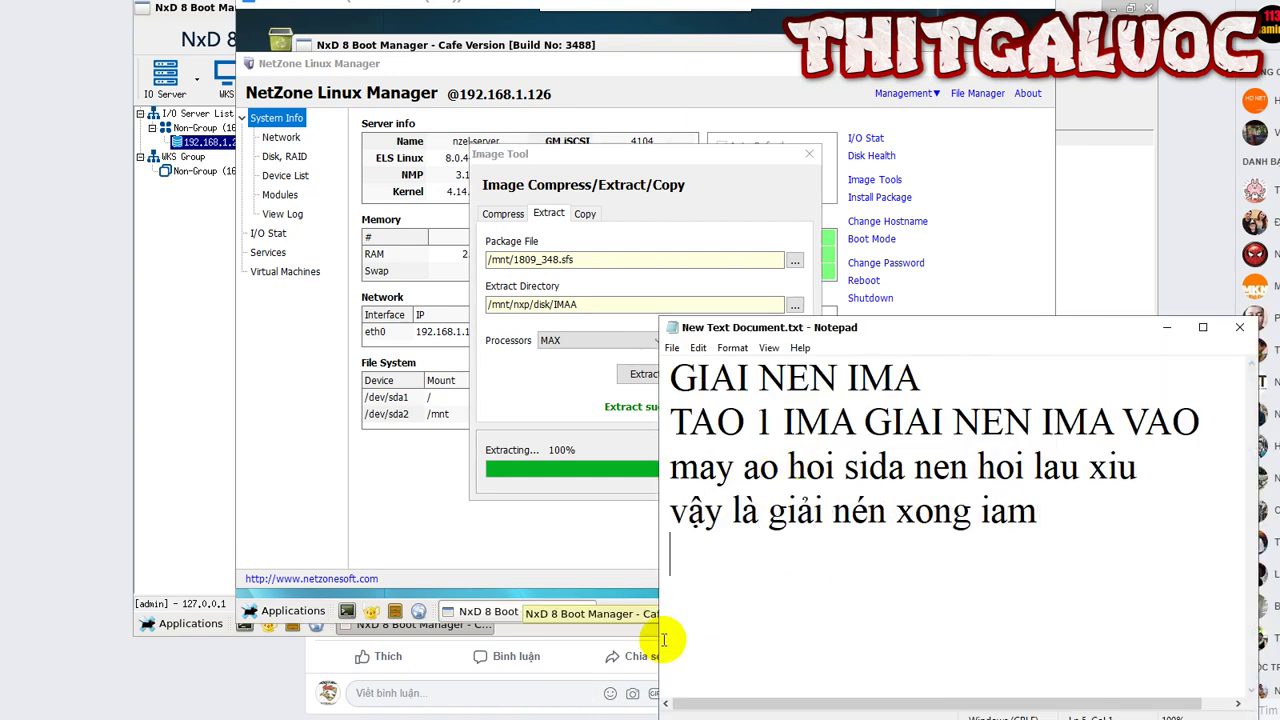
- Close the finished image extraction tool and return to the NxD 8 Boot Manager
{"action": "left_click", "coordinate": [566, 429]}
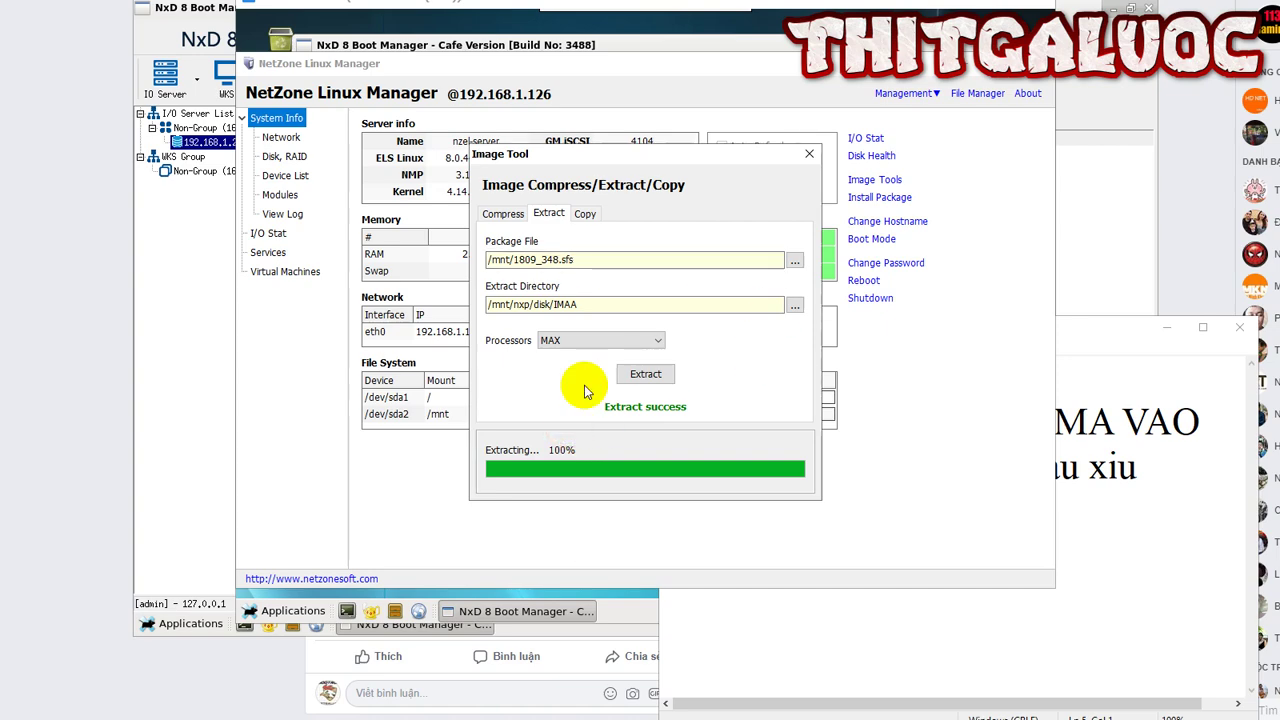
{"action": "left_click", "coordinate": [808, 154]}
{"action": "left_click", "coordinate": [521, 611]}
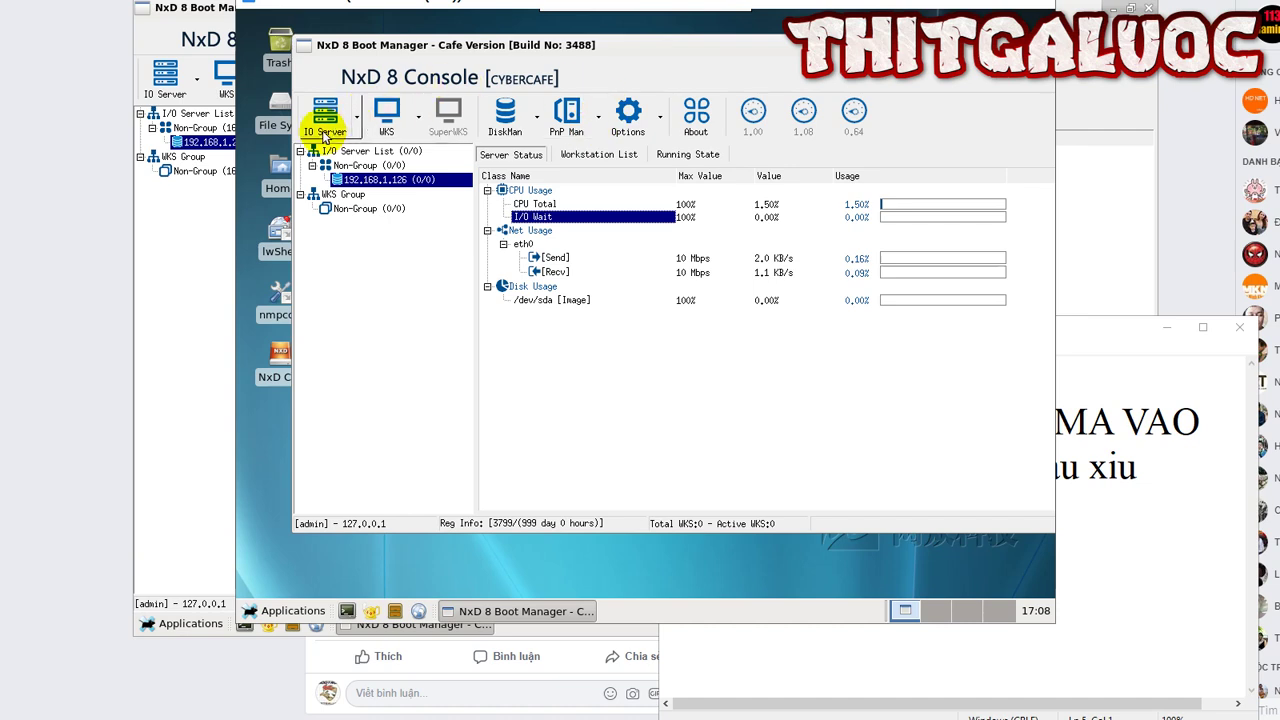
- Switch to Notepad and add the lines "còn backup lại ima" and "dùng nmp" to the note
{"action": "left_click", "coordinate": [1125, 620]}
{"action": "type", "text": "còn back"}
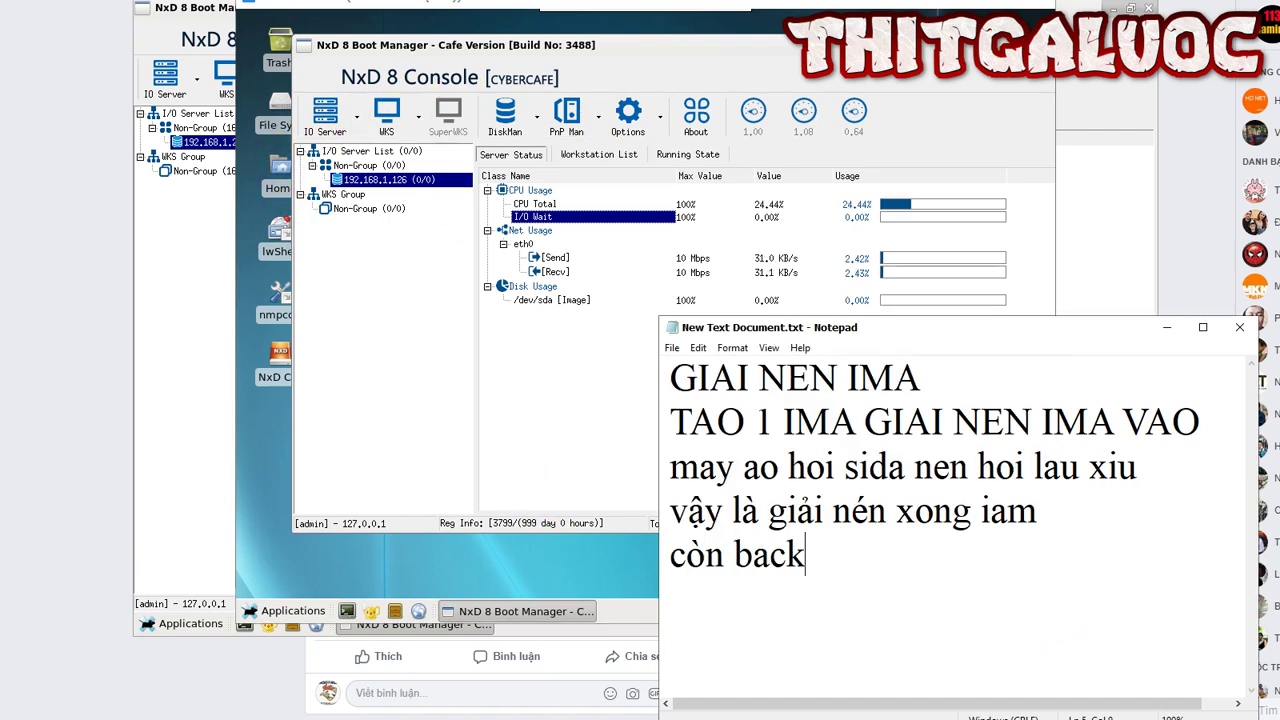
{"action": "type", "text": "up lại ima"}
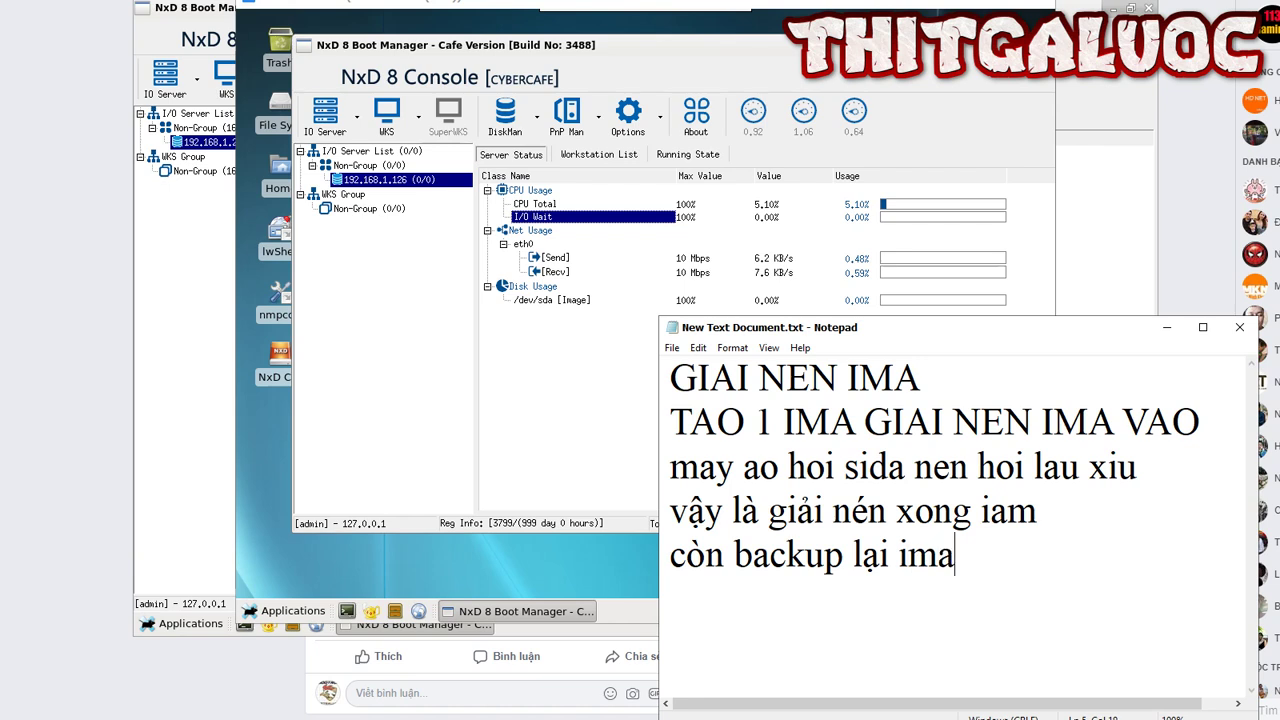
{"action": "key", "text": "Return"}
{"action": "type", "text": "dùng nm"}
{"action": "key", "text": "BackSpace"}
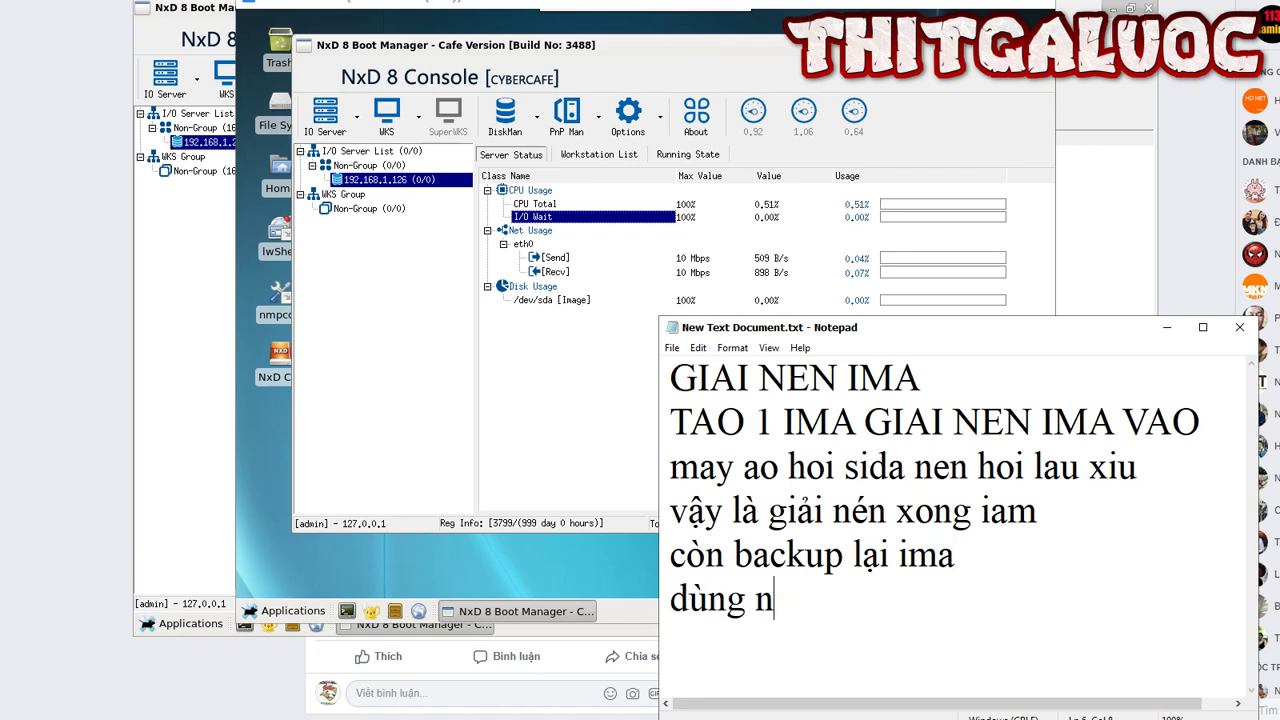
{"action": "type", "text": "p"}
{"action": "key", "text": "BackSpace"}
{"action": "type", "text": "p"}
{"action": "key", "text": "BackSpace"}
{"action": "type", "text": "m"}
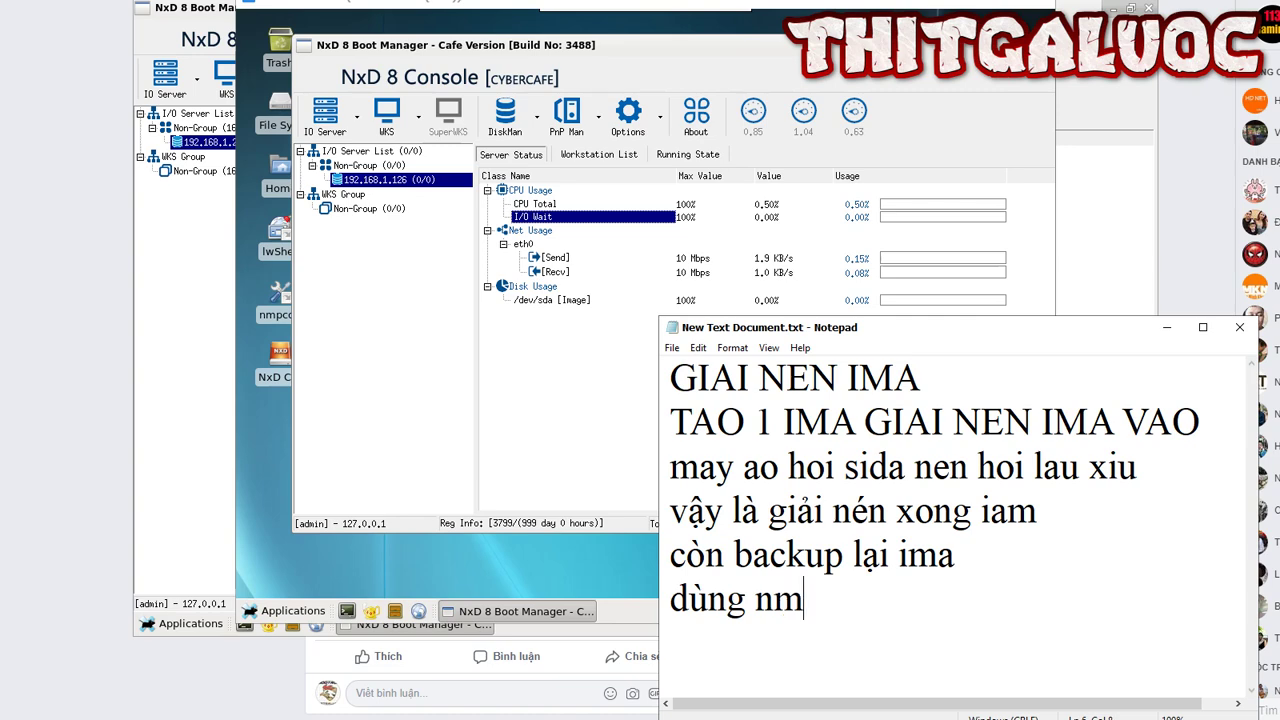
{"action": "type", "text": "p"}
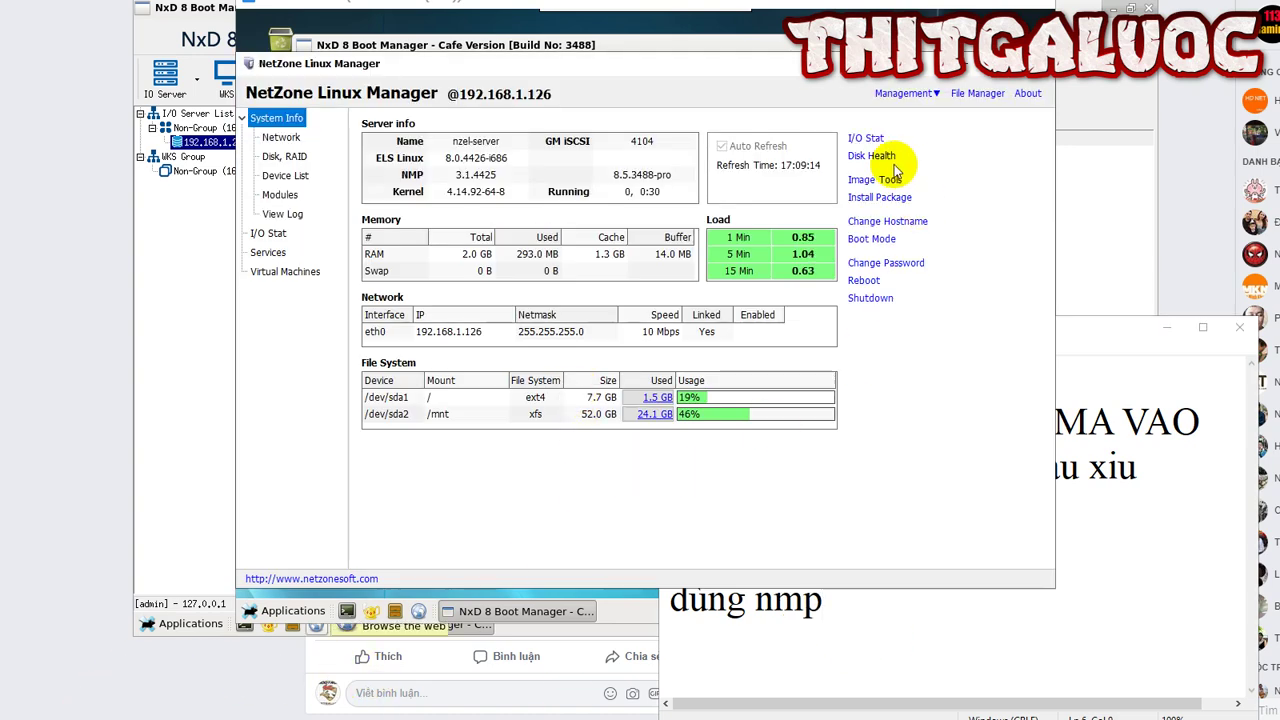
- Switch to NetZone Linux Manager, open the image tool's compression page and move its dialog clear of the note
{"action": "left_click", "coordinate": [884, 179]}
{"action": "left_click", "coordinate": [503, 213]}
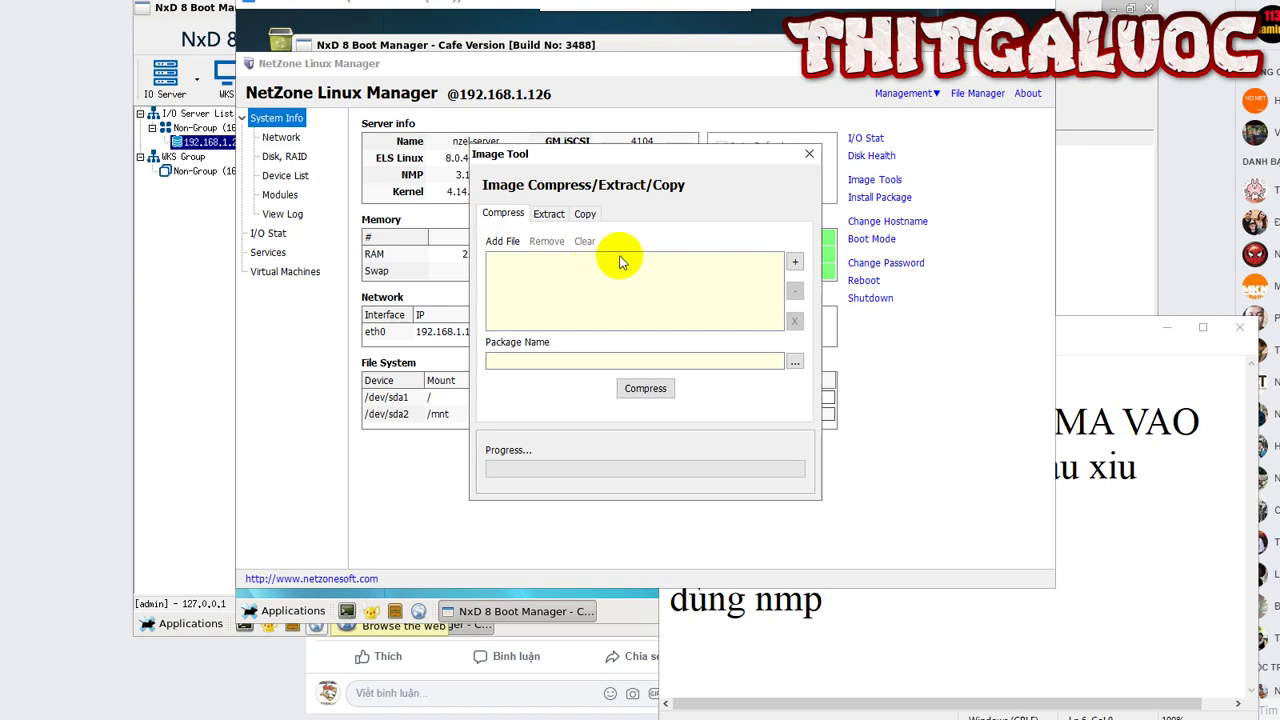
{"action": "left_click_drag", "start_coordinate": [605, 152], "coordinate": [516, 131]}
- Switch to Notepad and write "compress nhé" below a blank line at the end of the note
{"action": "left_click", "coordinate": [1137, 563]}
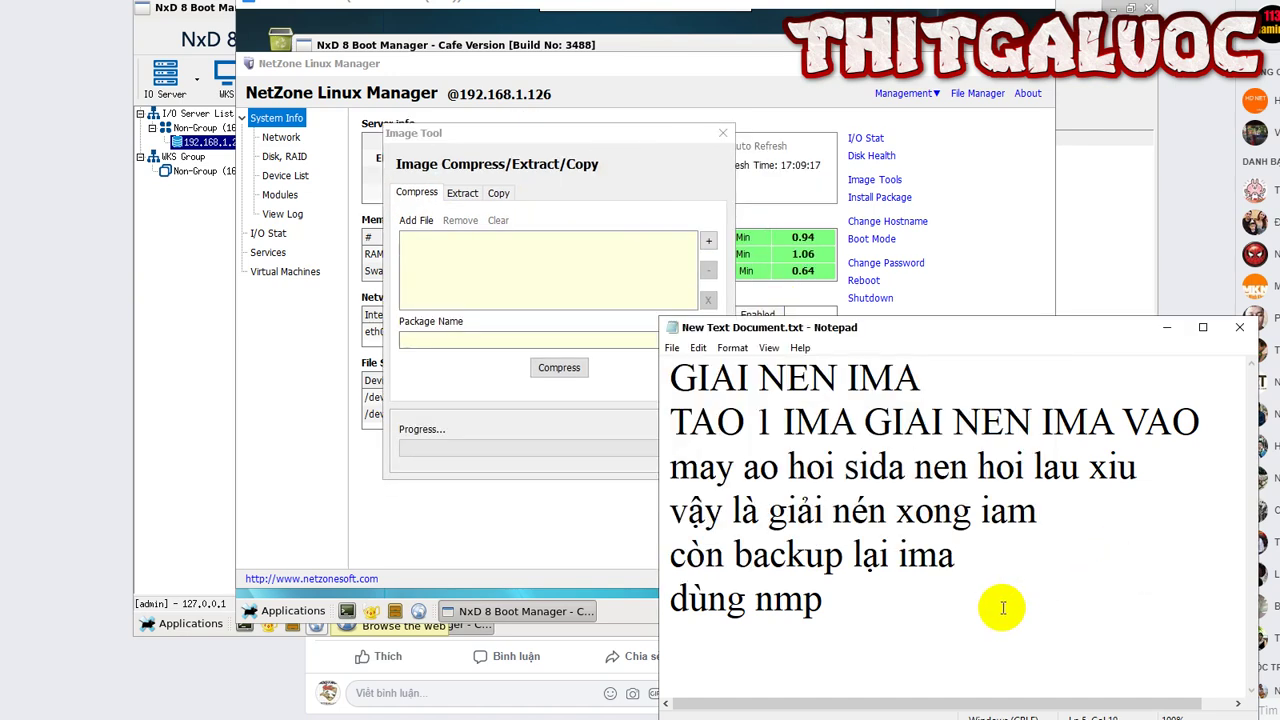
{"action": "left_click", "coordinate": [1001, 607]}
{"action": "key", "text": "Return"}
{"action": "key", "text": "Return"}
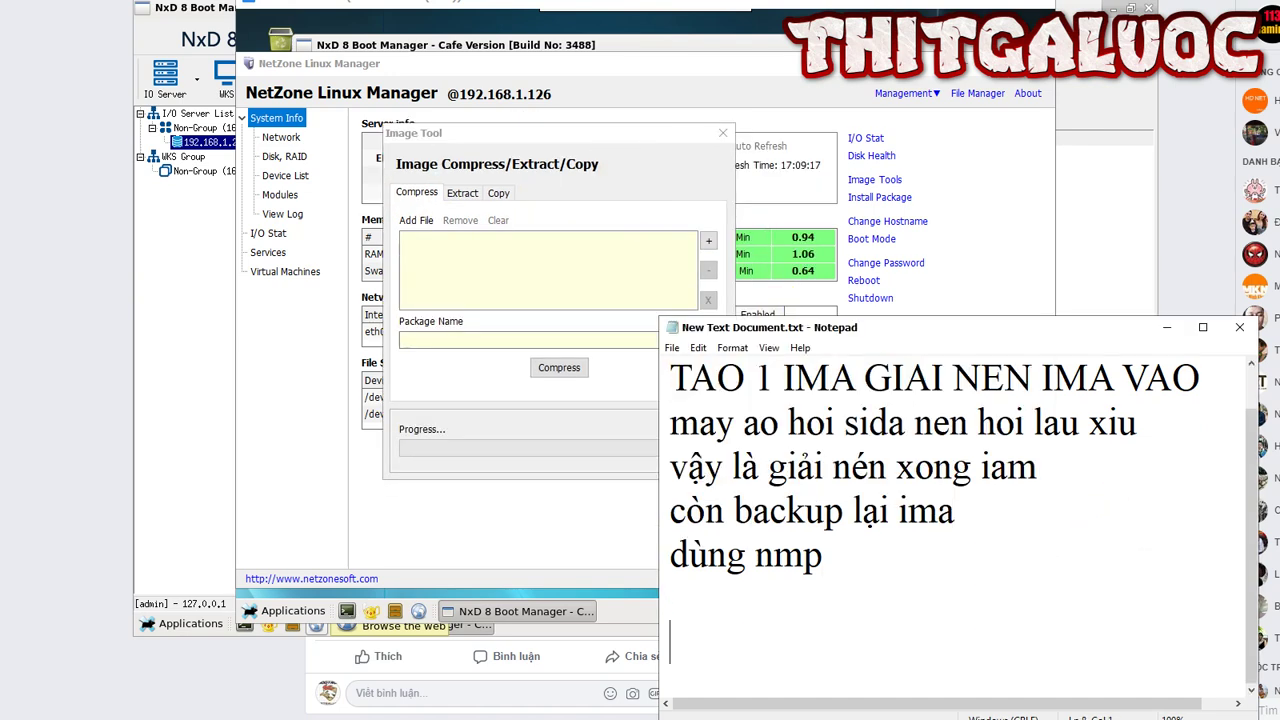
{"action": "type", "text": "compre"}
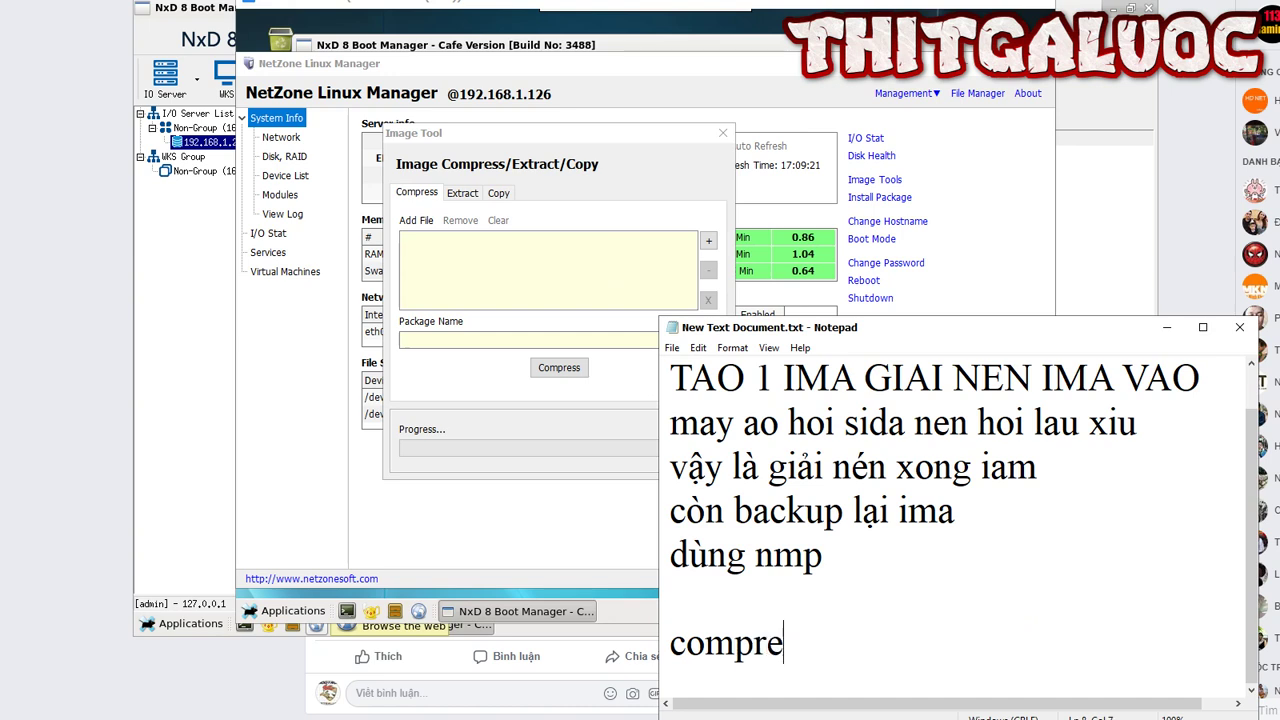
{"action": "type", "text": "ss nhé"}
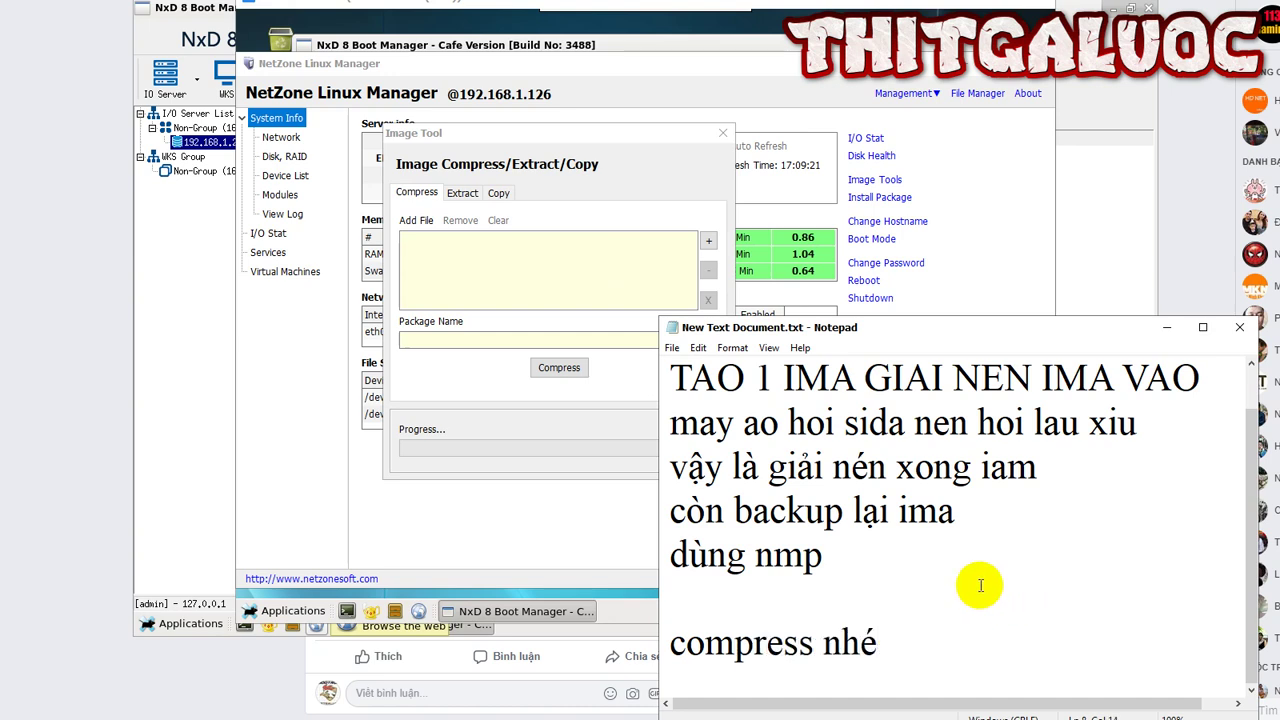
- Add the 30.0 GB disk image file from /mnt/nxp/disk/IMAA to the list of files to compress
{"action": "left_click", "coordinate": [594, 251]}
{"action": "left_click", "coordinate": [708, 240]}
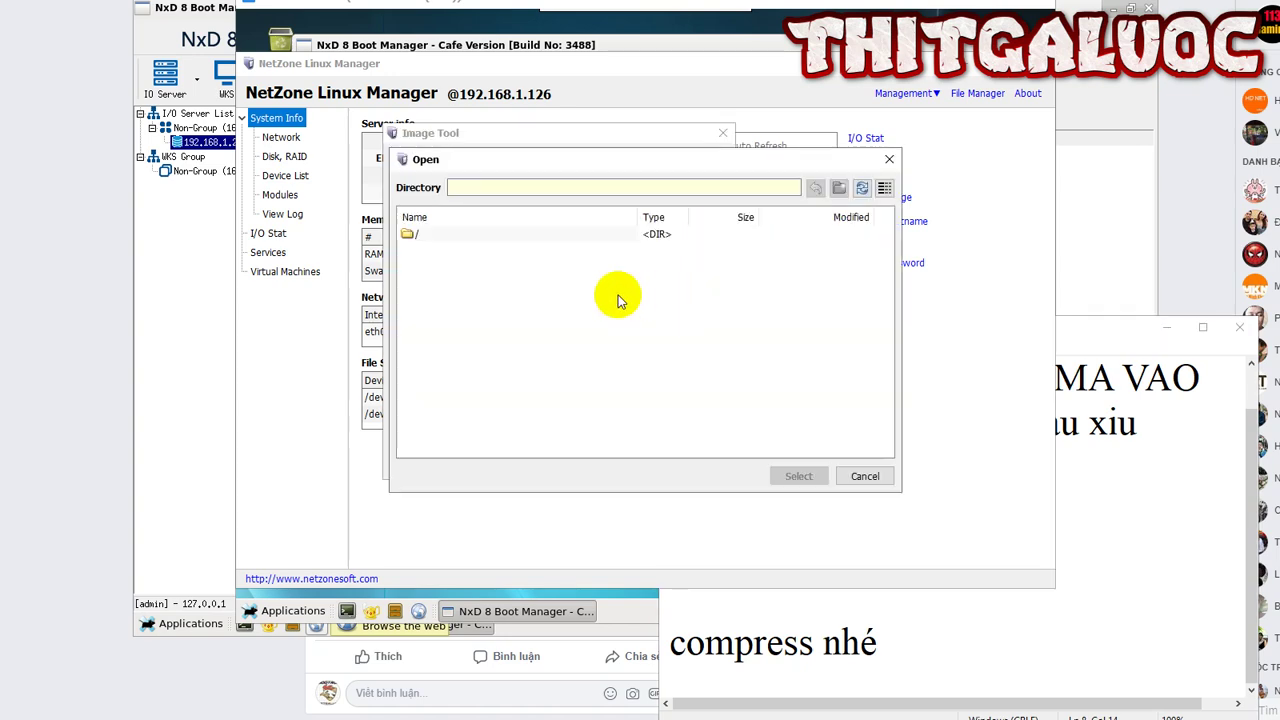
{"action": "double_click", "coordinate": [476, 236]}
{"action": "double_click", "coordinate": [447, 358]}
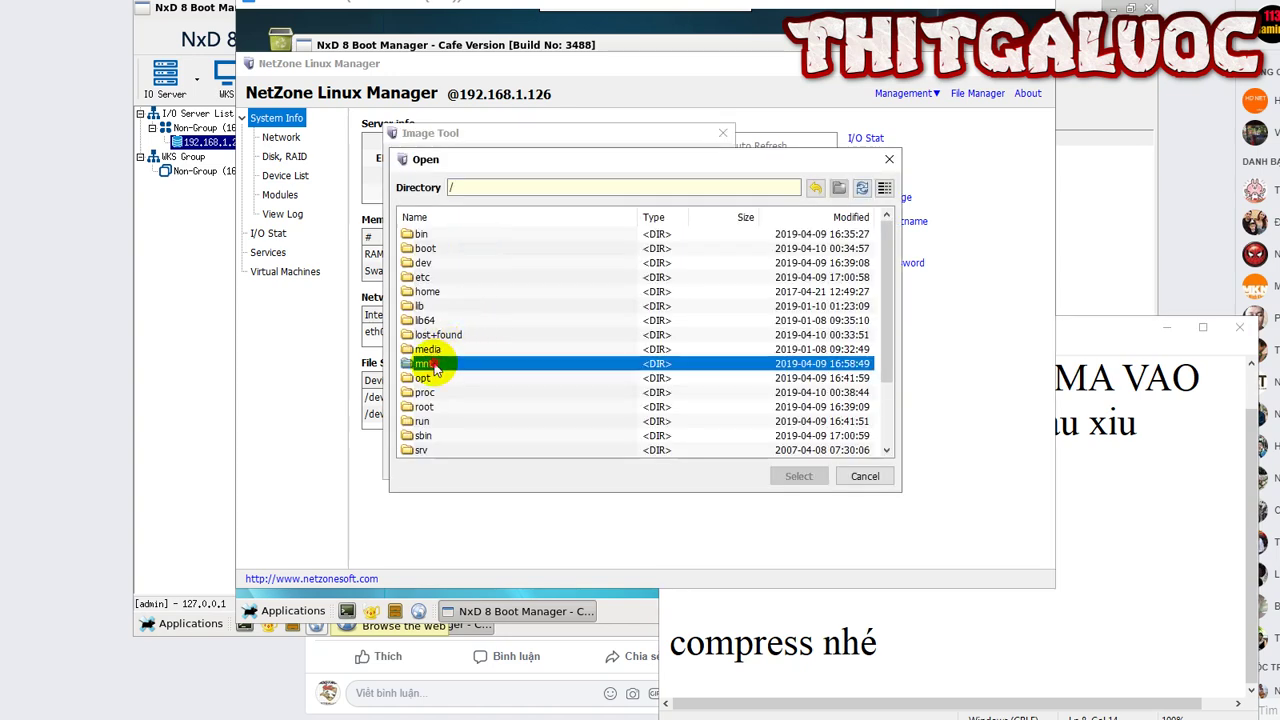
{"action": "double_click", "coordinate": [425, 248]}
{"action": "double_click", "coordinate": [428, 237]}
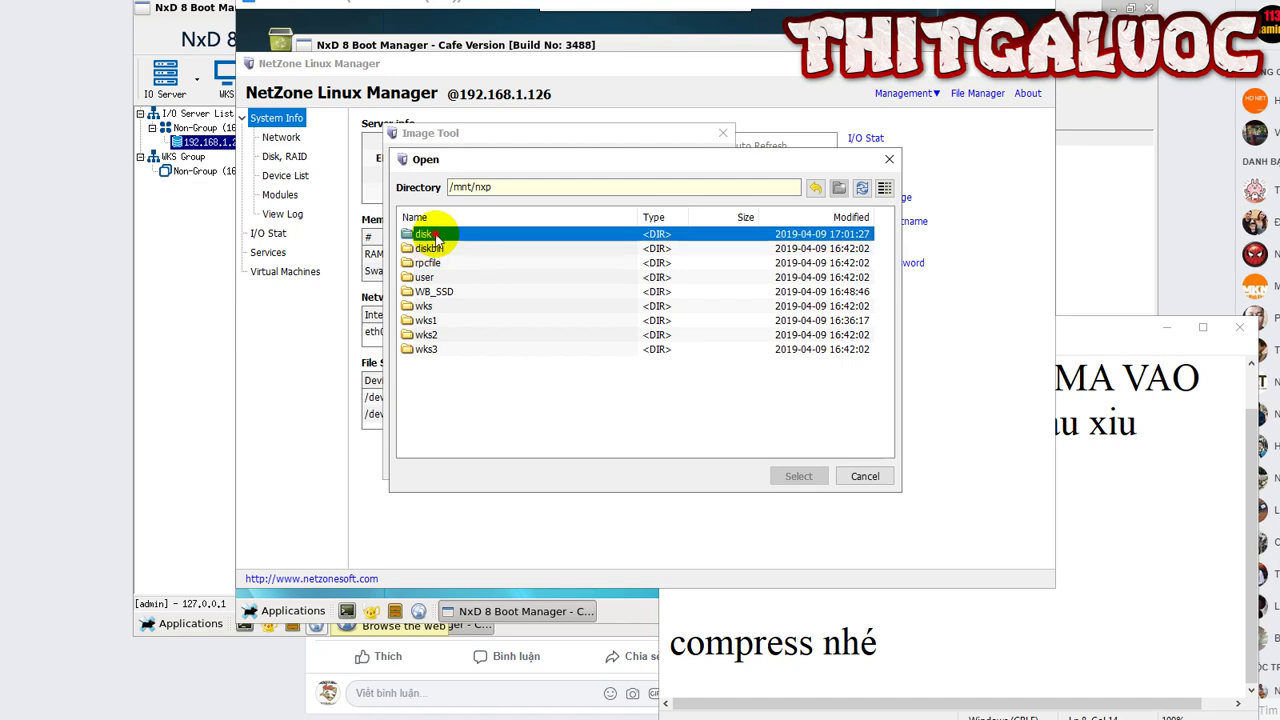
{"action": "double_click", "coordinate": [430, 263]}
{"action": "double_click", "coordinate": [428, 234]}
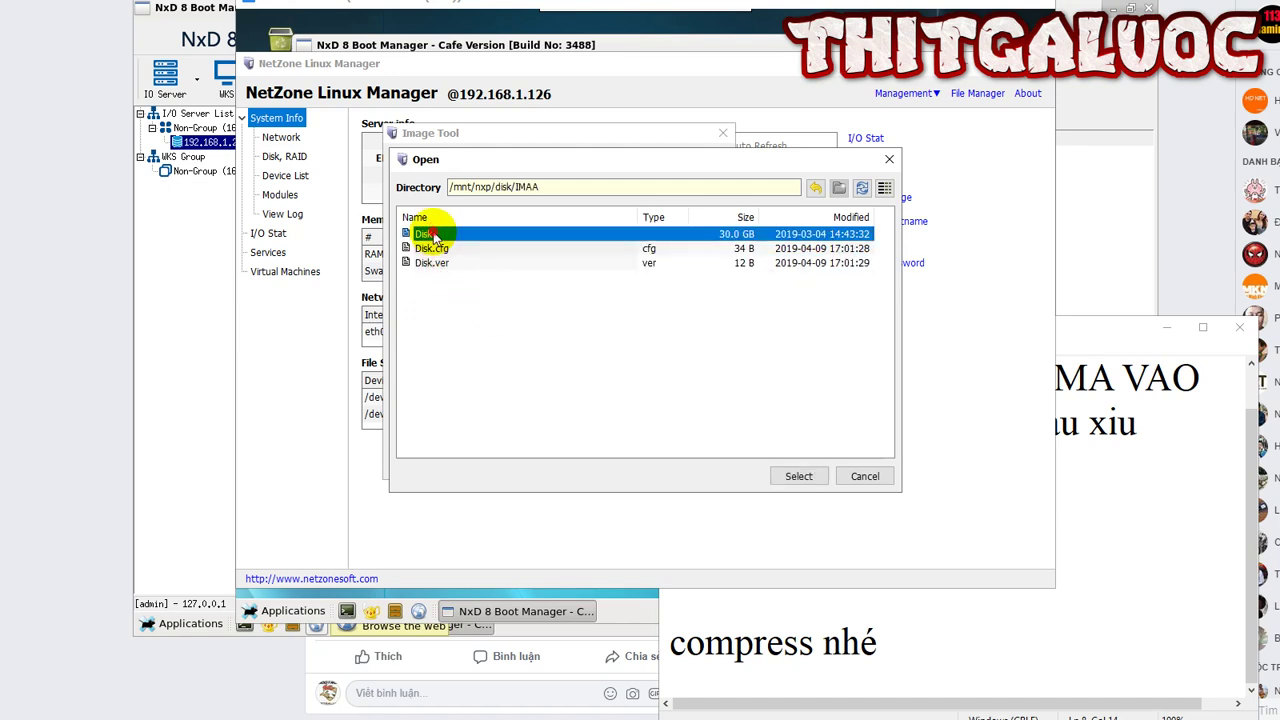
- Set the compressed package's destination to the /mnt directory with the file name backup
{"action": "left_click", "coordinate": [708, 341]}
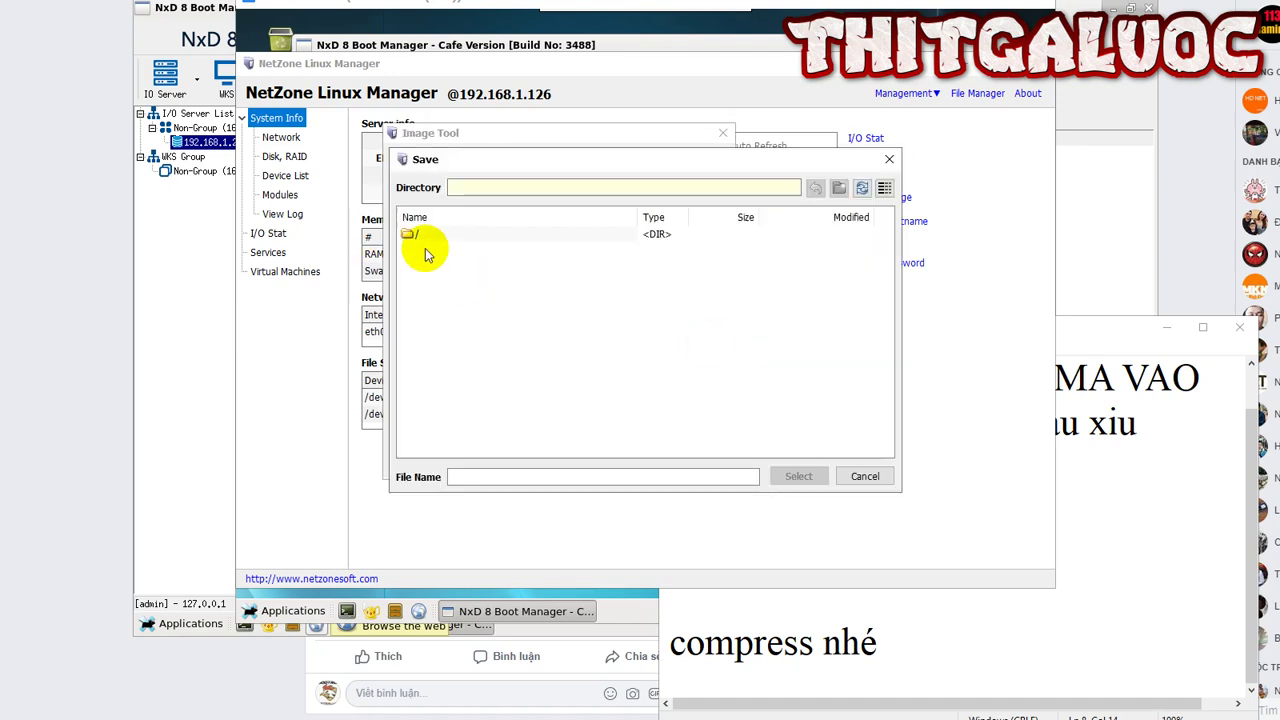
{"action": "left_click", "coordinate": [430, 236]}
{"action": "double_click", "coordinate": [430, 237]}
{"action": "double_click", "coordinate": [450, 361]}
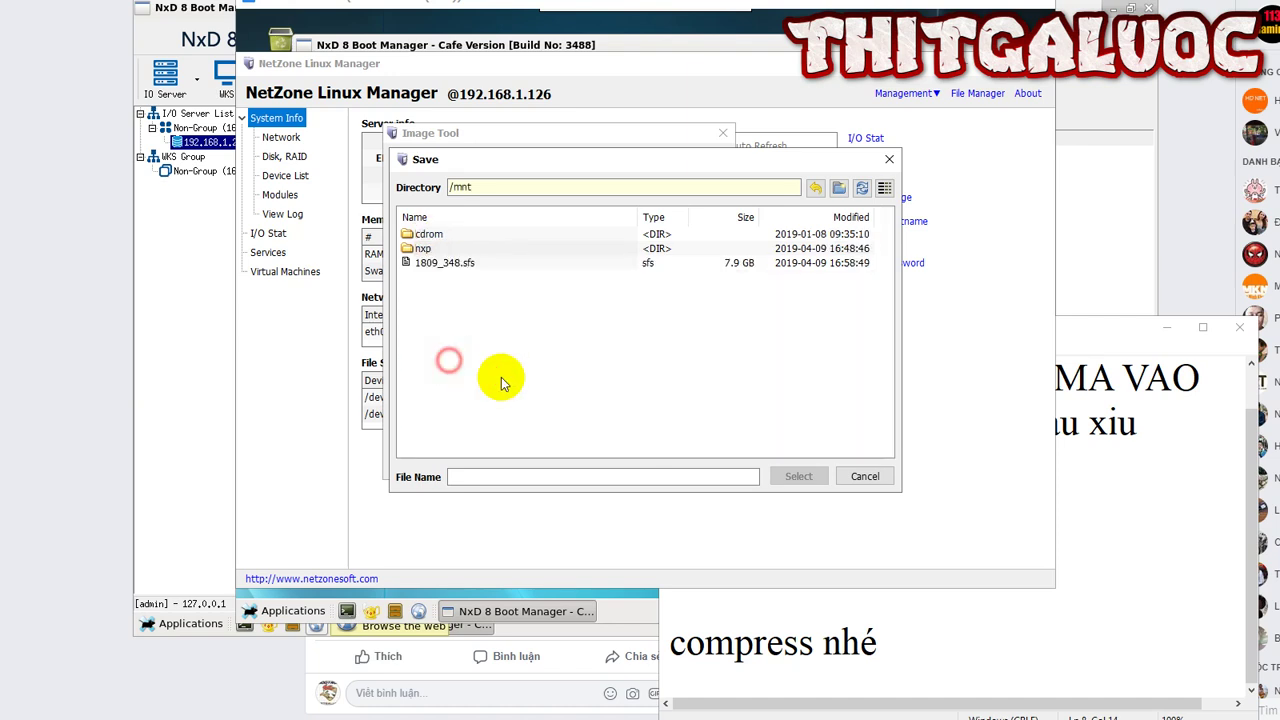
{"action": "left_click", "coordinate": [486, 475]}
{"action": "type", "text": "backup"}
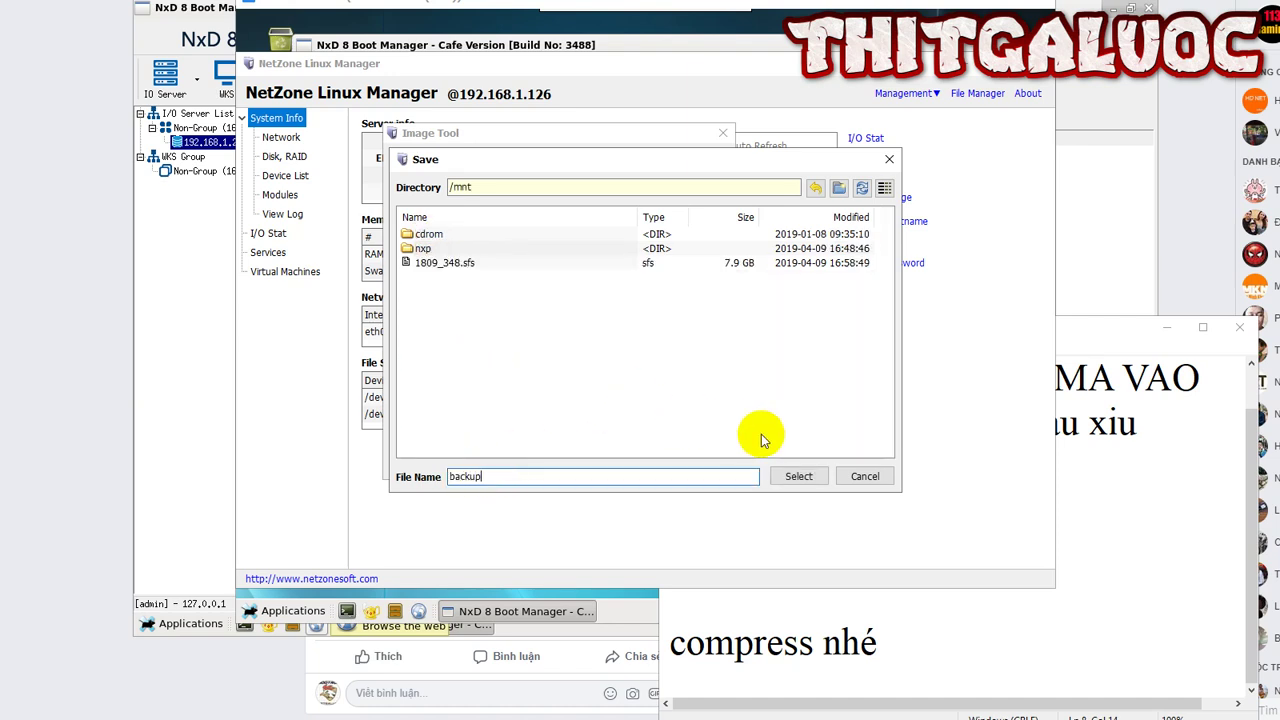
{"action": "left_click", "coordinate": [797, 476]}
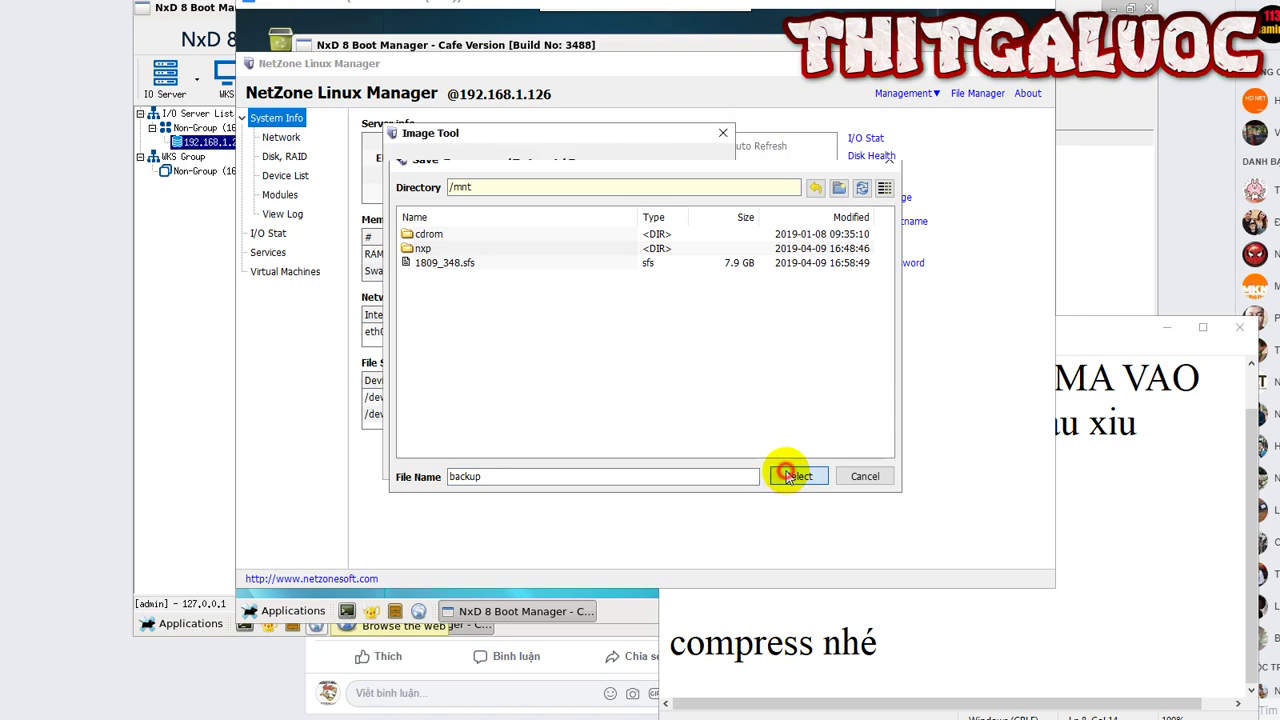
- Switch to Notepad and add the line "chọn dg dẫn file disk ima" at the end of the note
{"action": "left_click", "coordinate": [955, 645]}
{"action": "key", "text": "Return"}
{"action": "type", "text": "chio"}
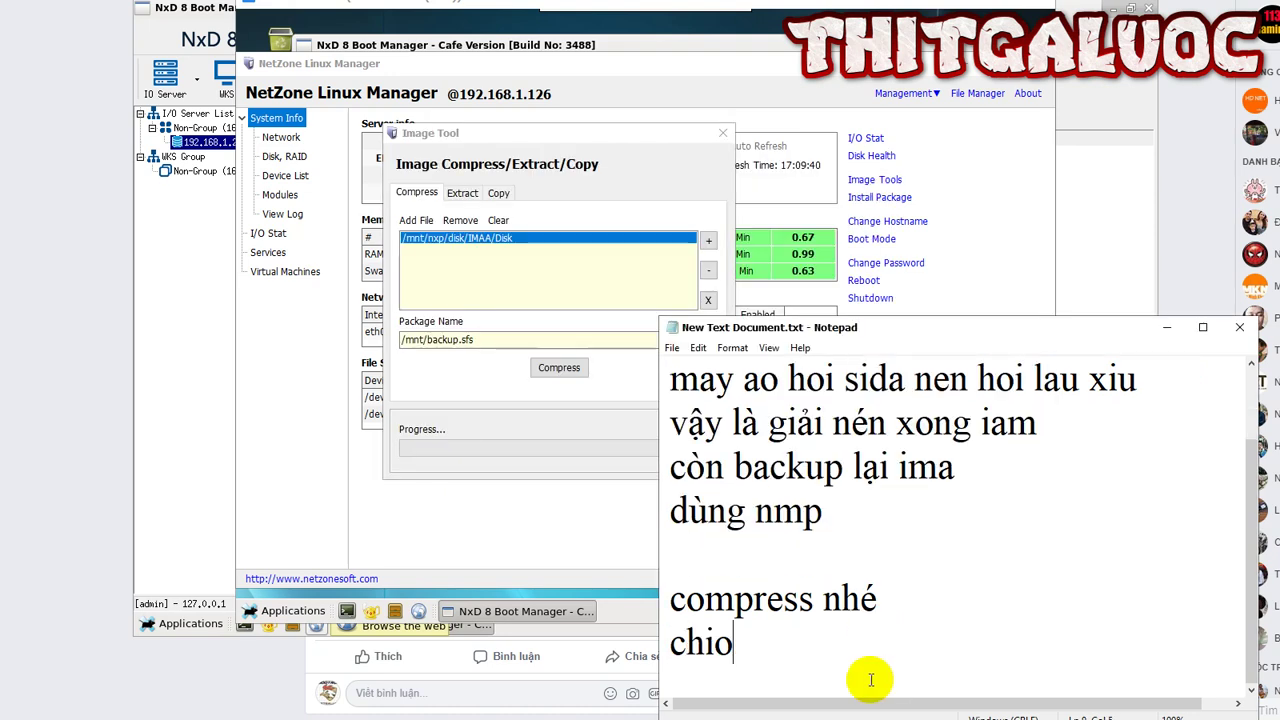
{"action": "key", "text": "BackSpace"}
{"action": "key", "text": "BackSpace"}
{"action": "type", "text": "ọn dg dẫn"}
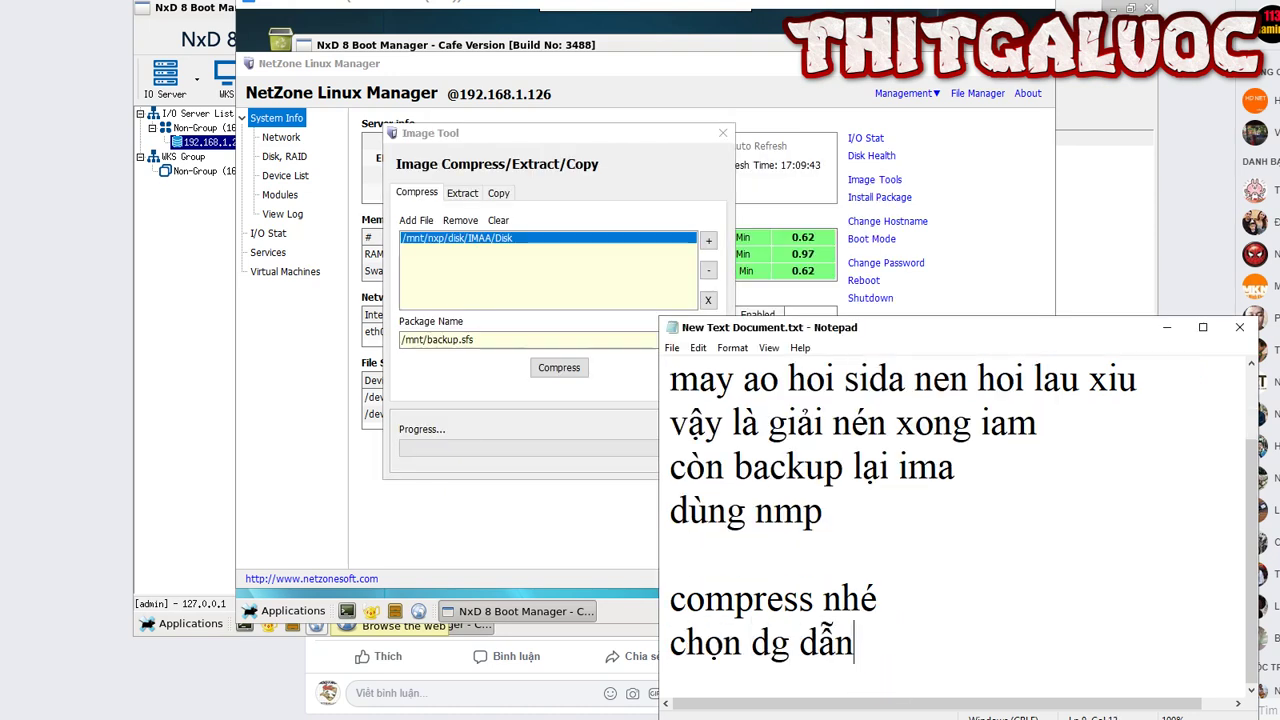
{"action": "type", "text": " cânf lưu backup"}
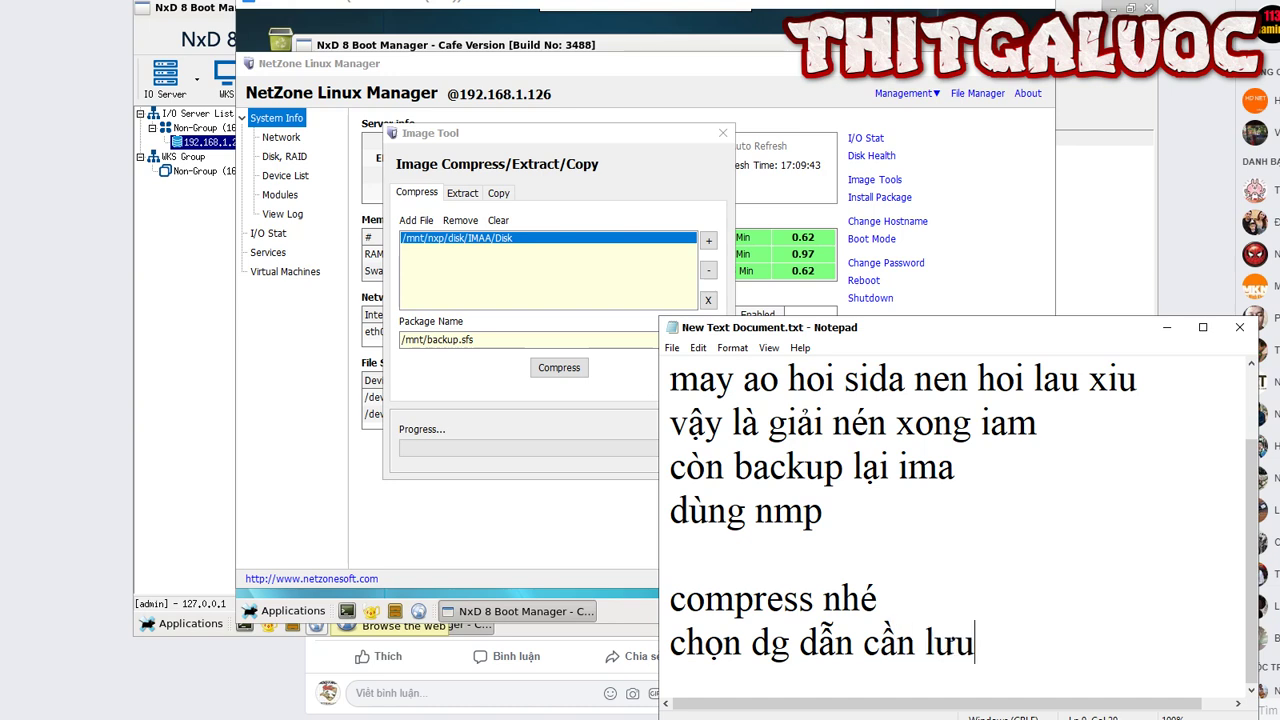
{"action": "key", "text": "BackSpace"}
{"action": "key", "text": "BackSpace"}
{"action": "key", "text": "BackSpace"}
{"action": "key", "text": "BackSpace"}
{"action": "key", "text": "BackSpace"}
{"action": "key", "text": "BackSpace"}
{"action": "key", "text": "BackSpace"}
{"action": "key", "text": "BackSpace"}
{"action": "key", "text": "BackSpace"}
{"action": "key", "text": "BackSpace"}
{"action": "key", "text": "BackSpace"}
{"action": "key", "text": "BackSpace"}
{"action": "key", "text": "BackSpace"}
{"action": "key", "text": "BackSpace"}
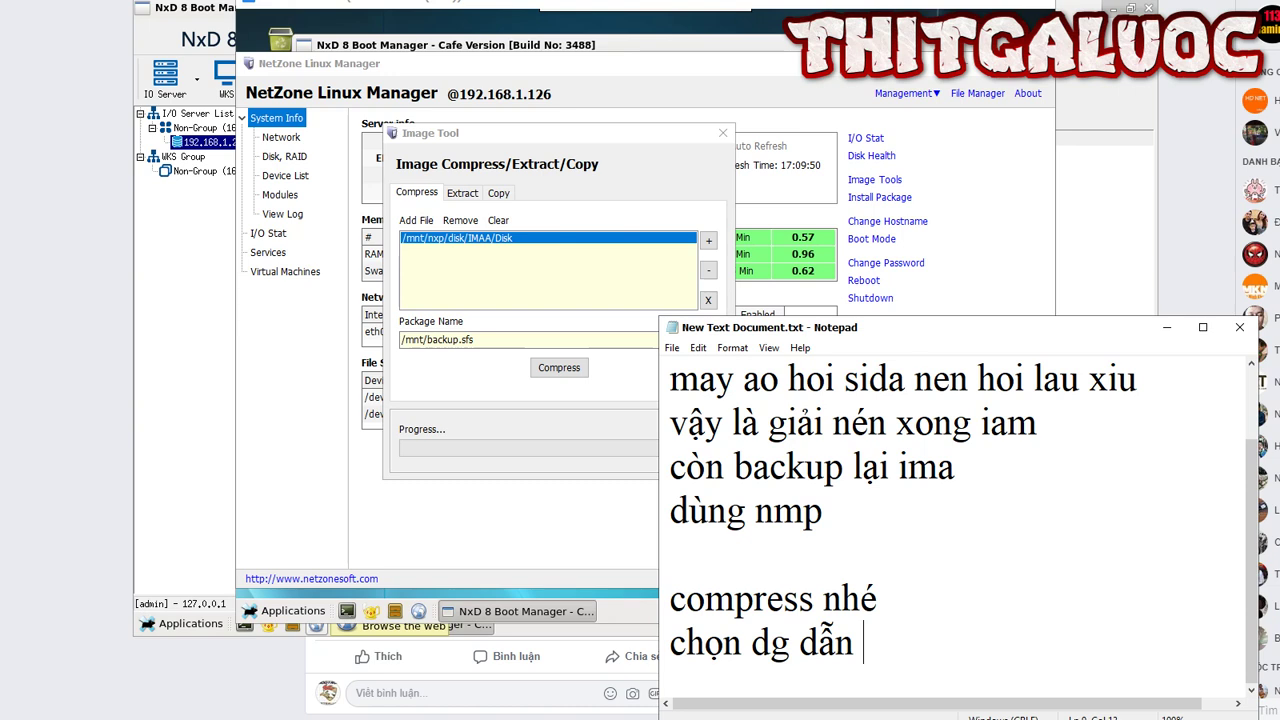
{"action": "type", "text": "file dui"}
{"action": "key", "text": "BackSpace"}
{"action": "key", "text": "BackSpace"}
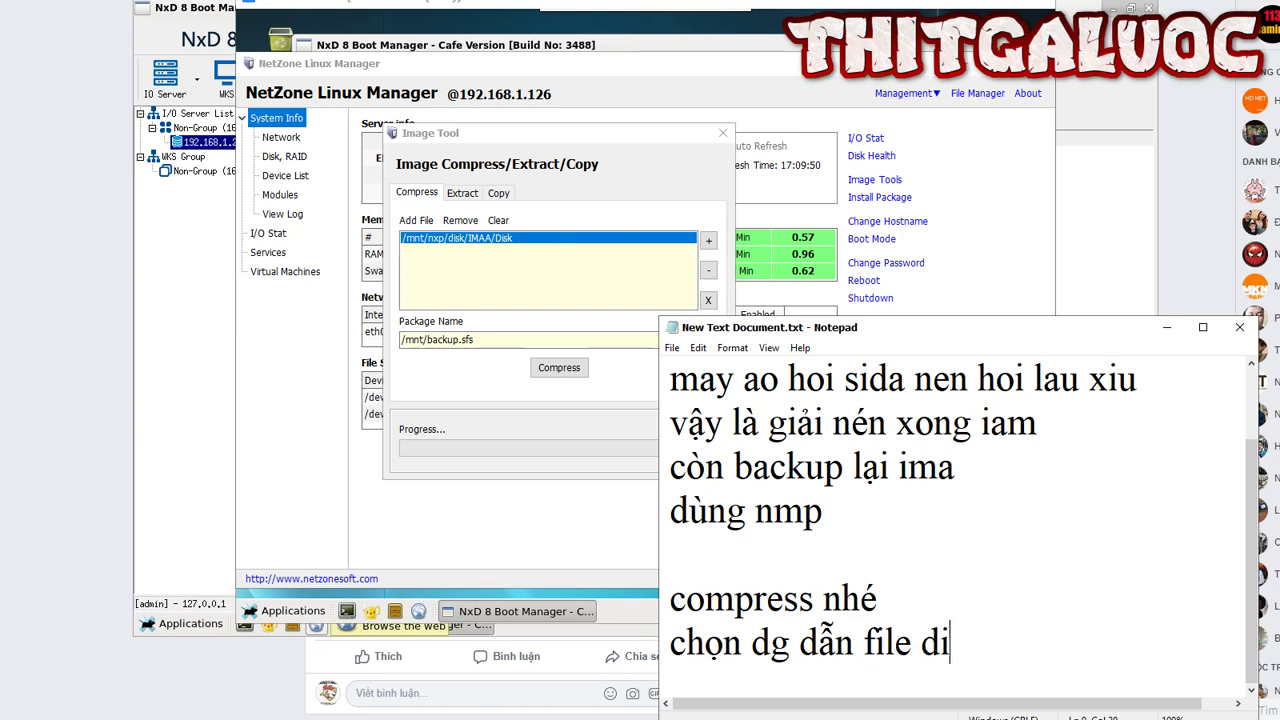
{"action": "type", "text": "isk ima"}
{"action": "key", "text": "Return"}
- Add the line "và chọn dg dẫn lưu file backup là xon" to the note
{"action": "type", "text": "và "}
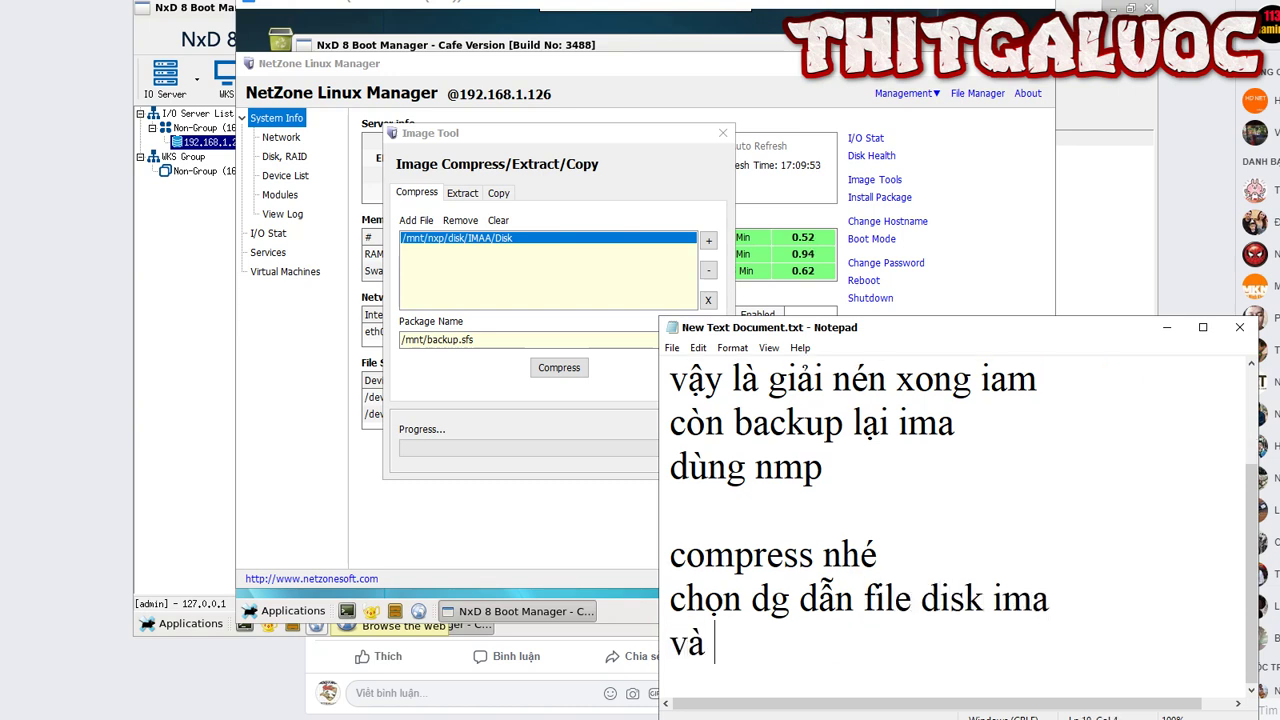
{"action": "type", "text": "chọn dg dẫn "}
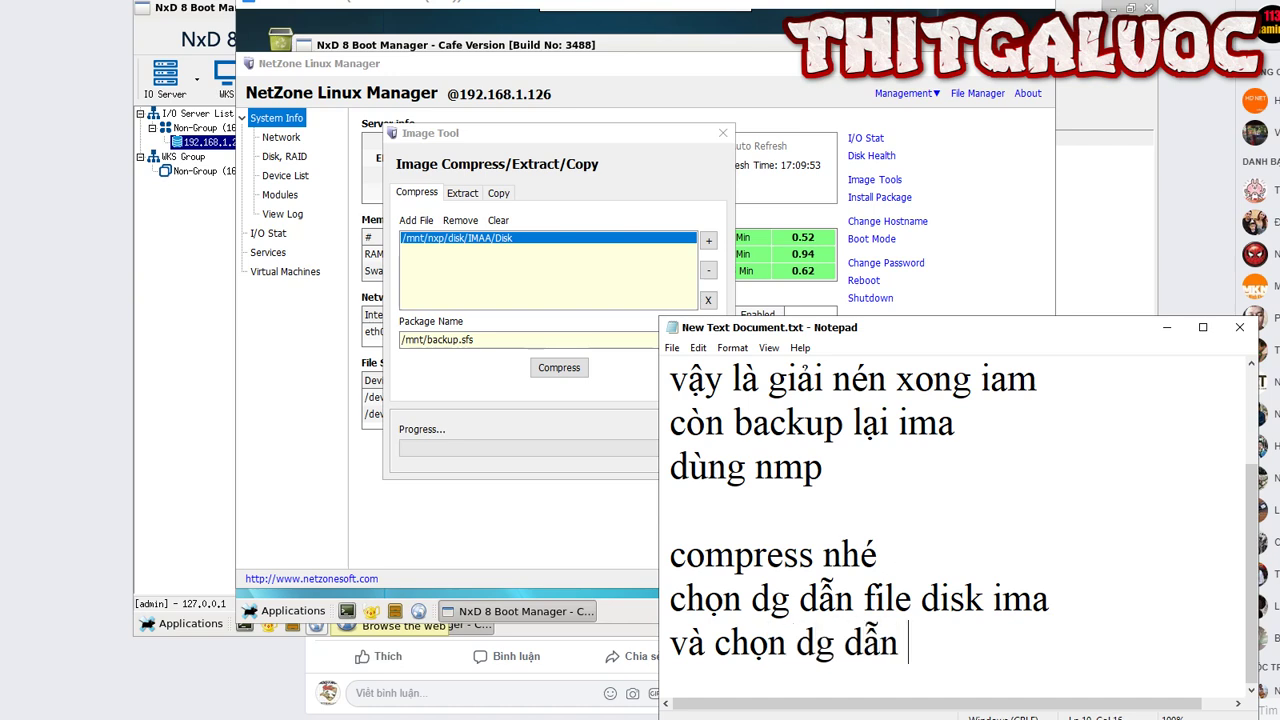
{"action": "type", "text": "lưu fiu"}
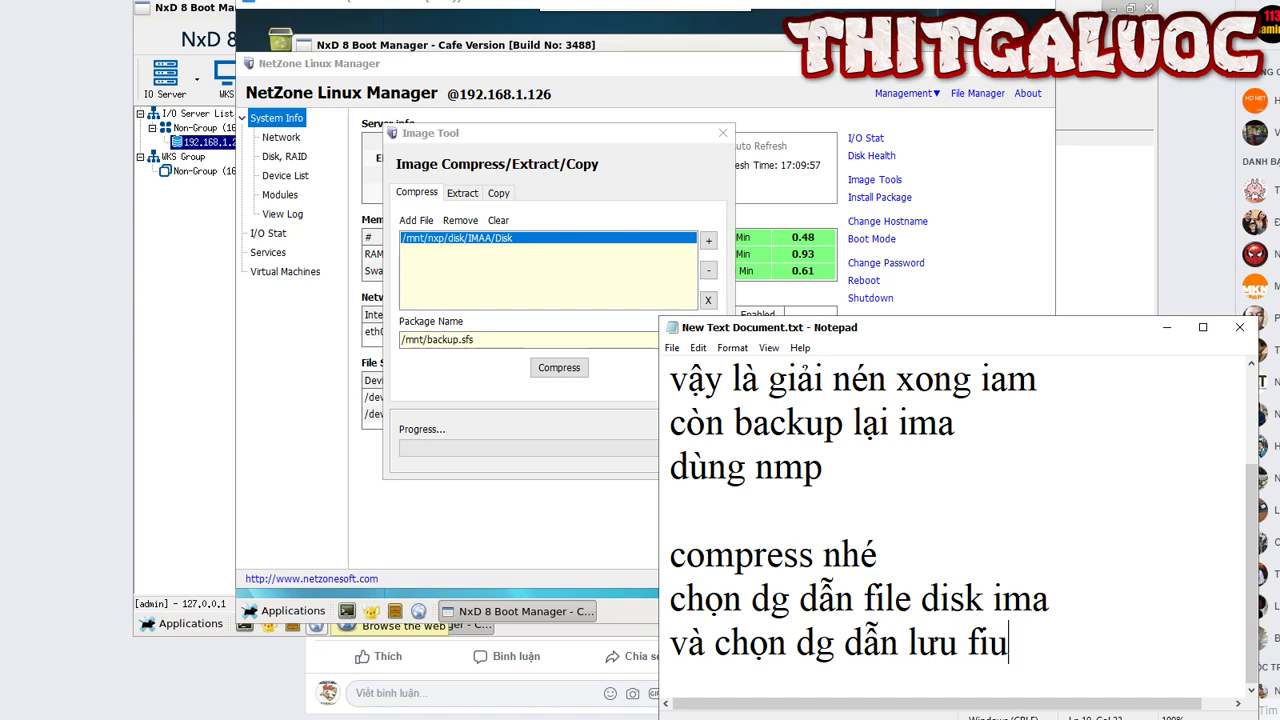
{"action": "key", "text": "BackSpace"}
{"action": "type", "text": "le ba"}
{"action": "type", "text": "ckup là xon"}
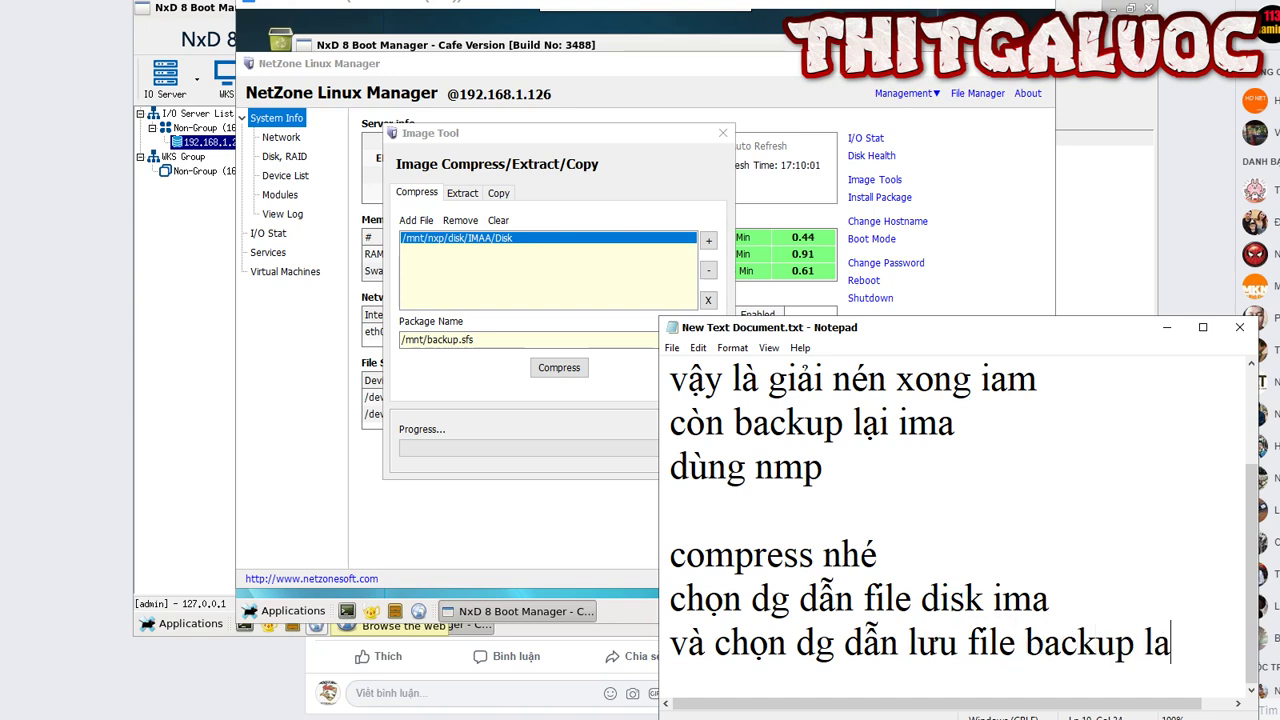
{"action": "key", "text": "Return"}
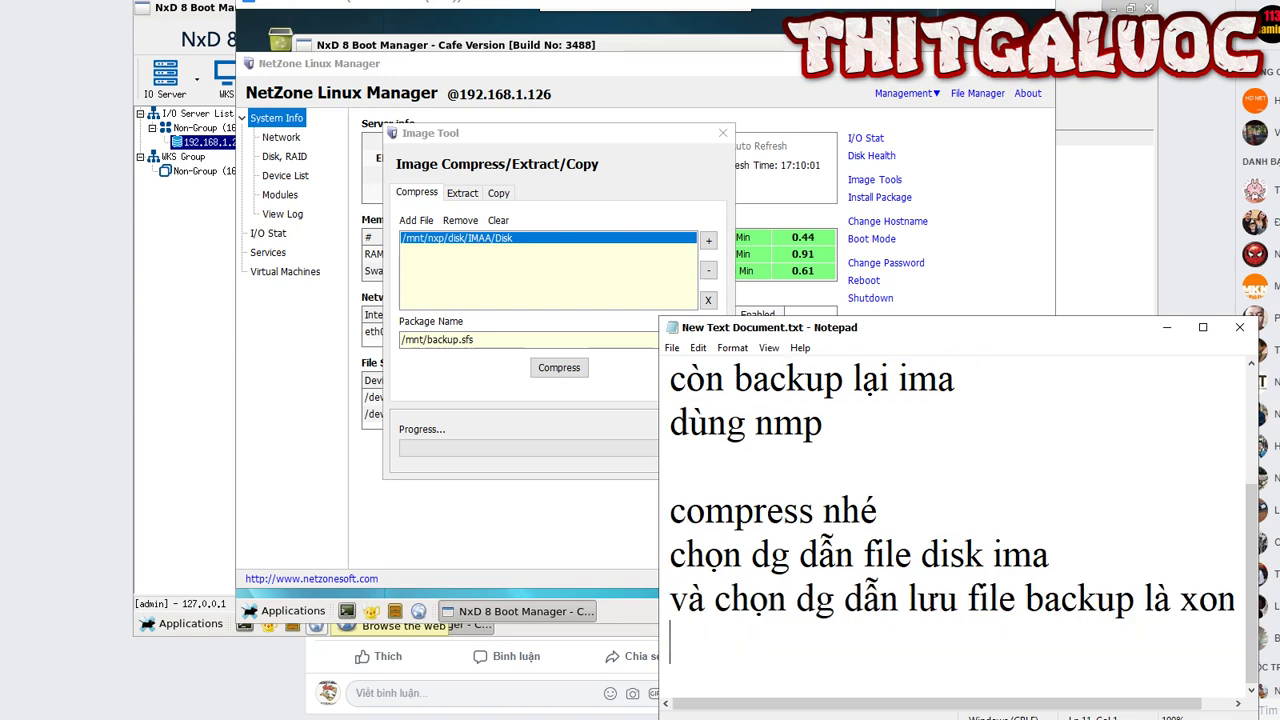
- Switch to NetZone Linux Manager and start compressing the disk image into /mnt/backup.sfs
{"action": "left_click", "coordinate": [565, 367]}
- Switch to Notepad and add the lines "cứ vậy là dc" and "ok nhé các bác :D" to the note
{"action": "left_click", "coordinate": [928, 677]}
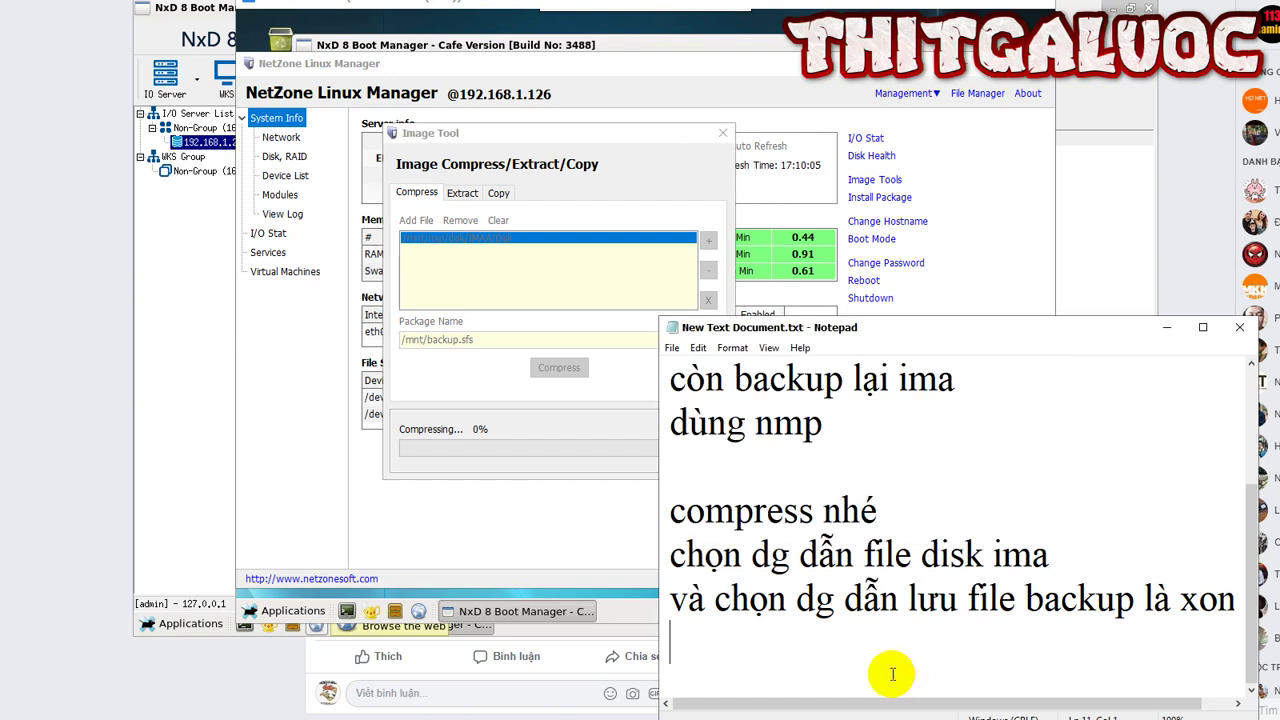
{"action": "type", "text": "cứ vaậy là dc"}
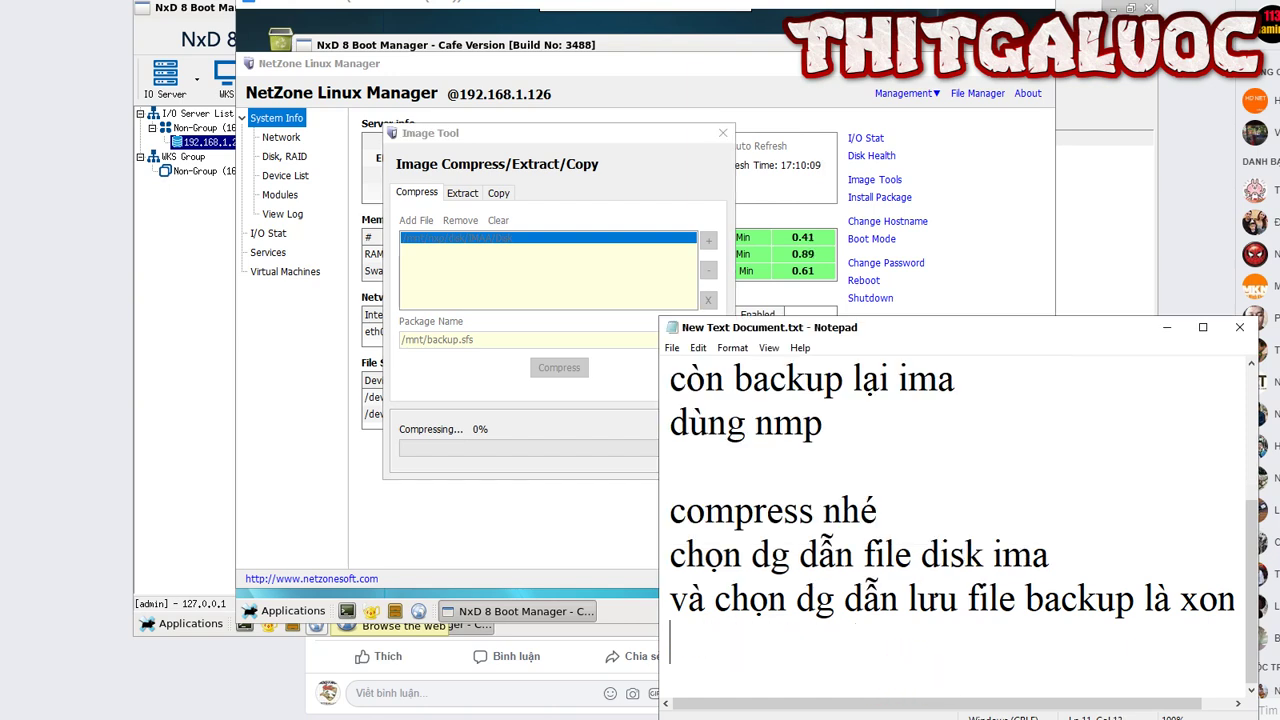
{"action": "key", "text": "Return"}
{"action": "type", "text": "ok nhé"}
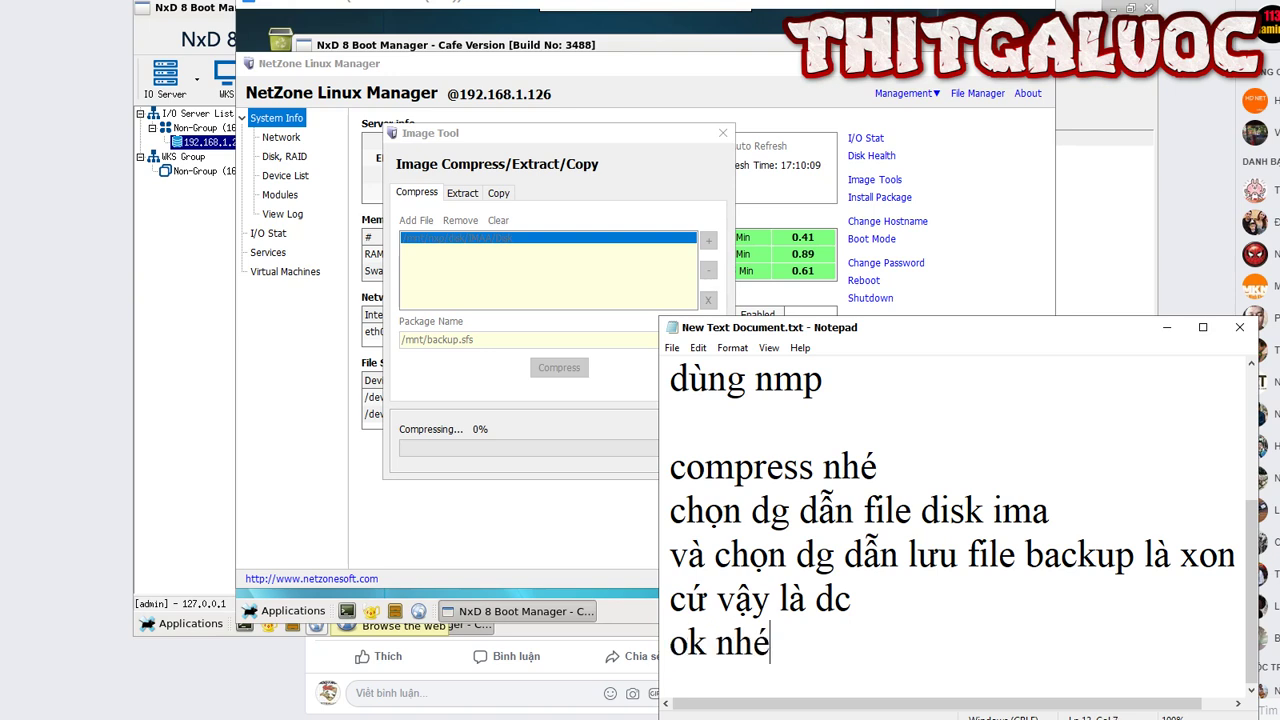
{"action": "type", "text": " các bac :D"}
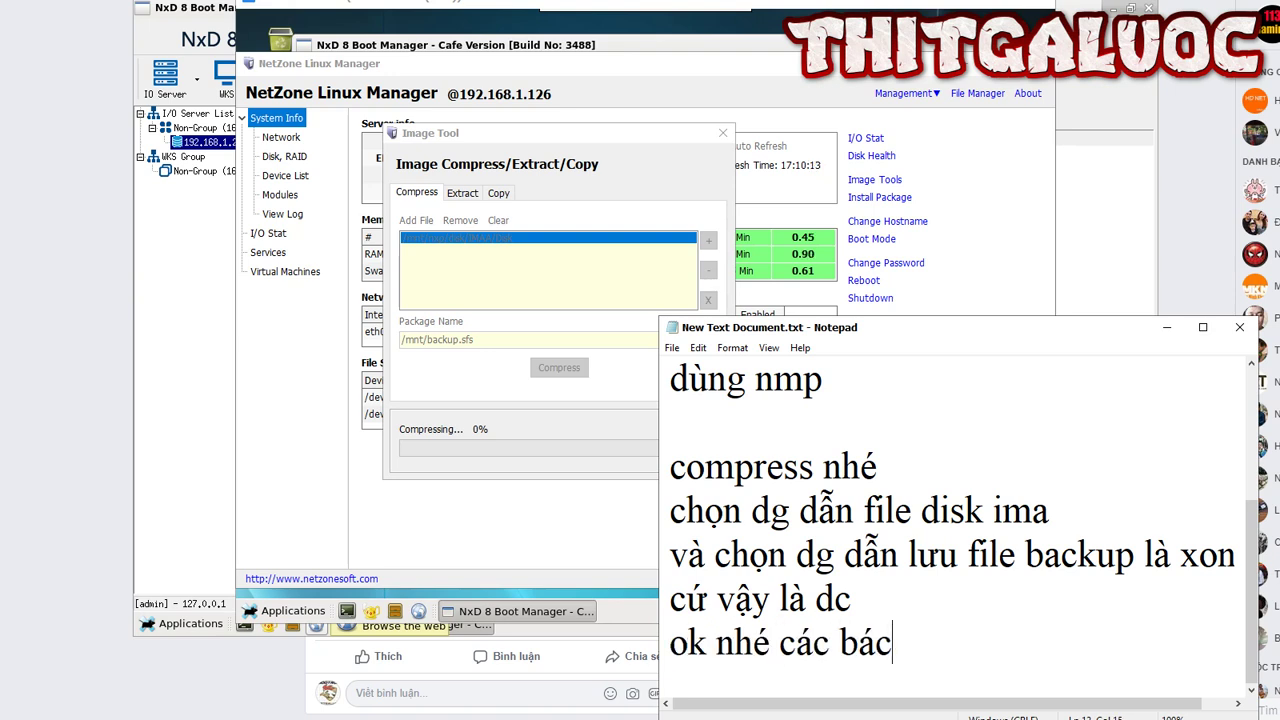